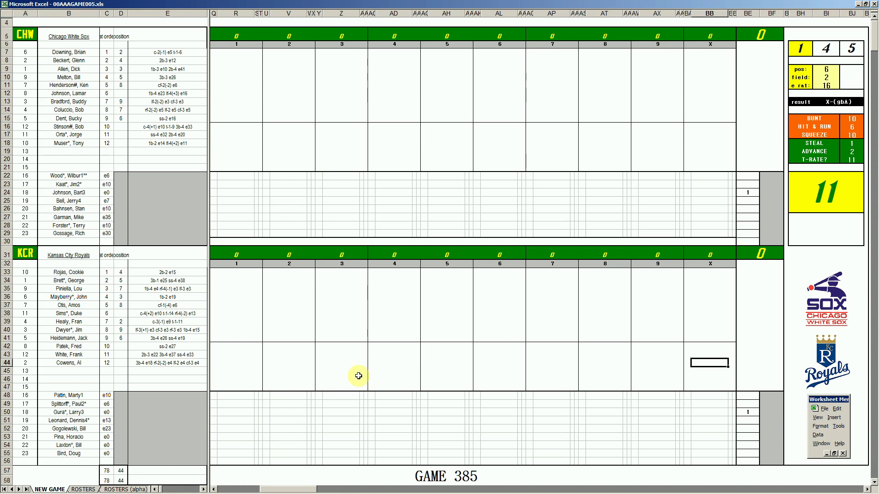
- Switch to the 61kcrchw.xls workbook and review the White Sox entries for innings 2, 4 and 6 of Game 382
{"action": "mouse_move", "coordinate": [299, 490]}
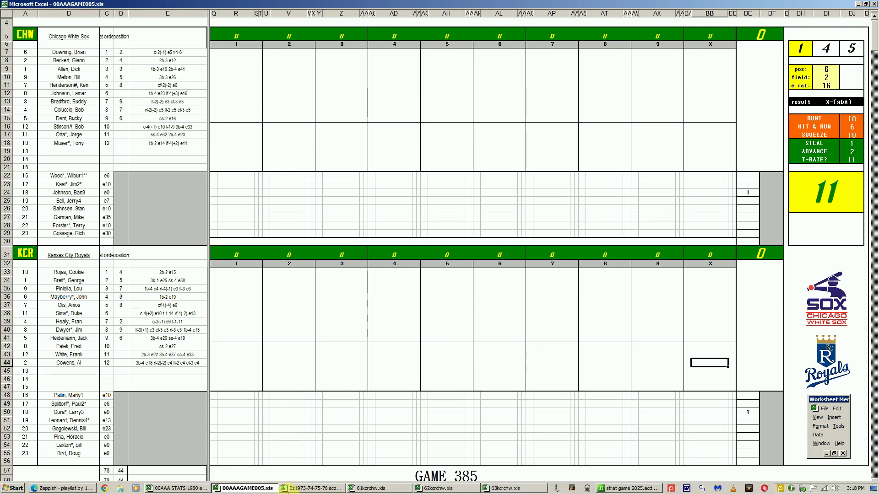
{"action": "left_click", "coordinate": [369, 489]}
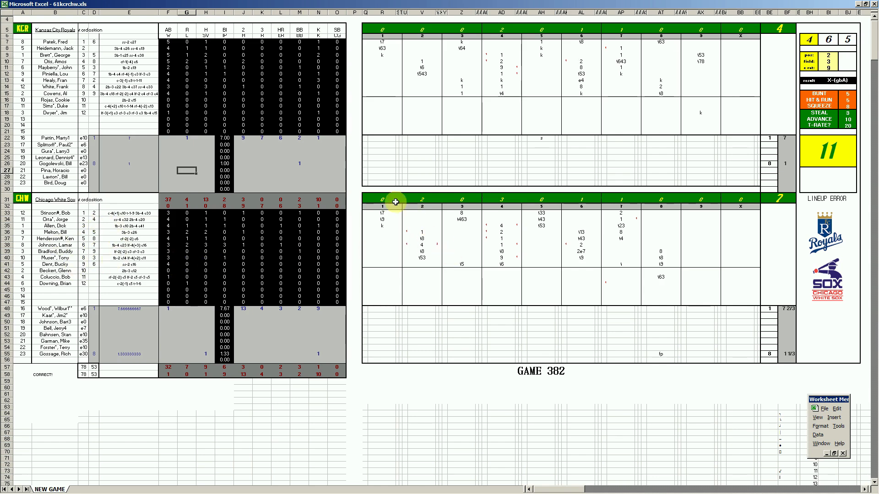
{"action": "left_click", "coordinate": [421, 245]}
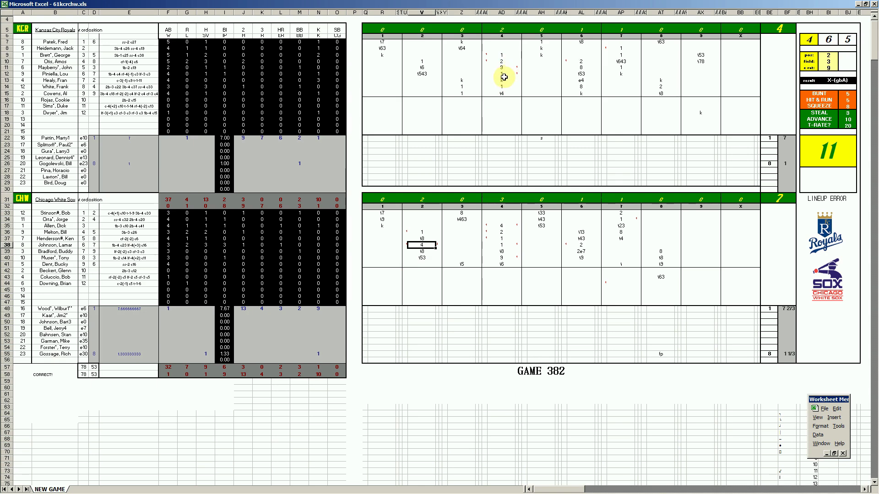
{"action": "left_click", "coordinate": [503, 226]}
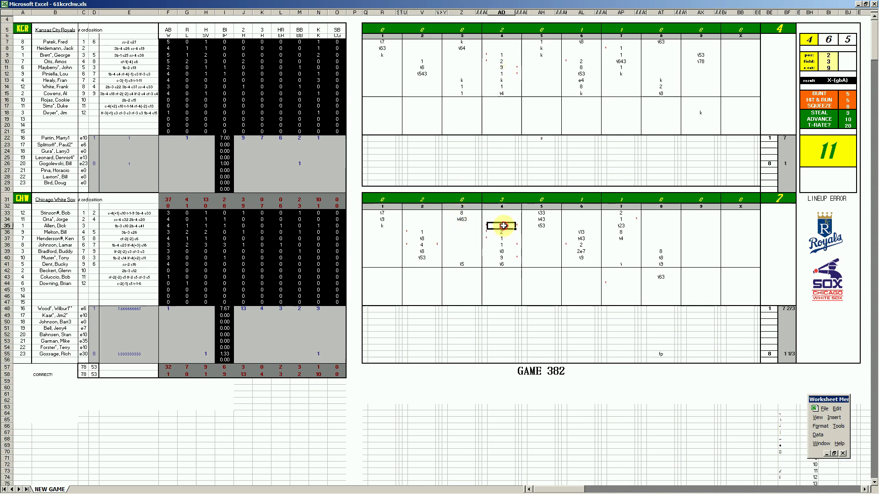
{"action": "type", "text": "4"}
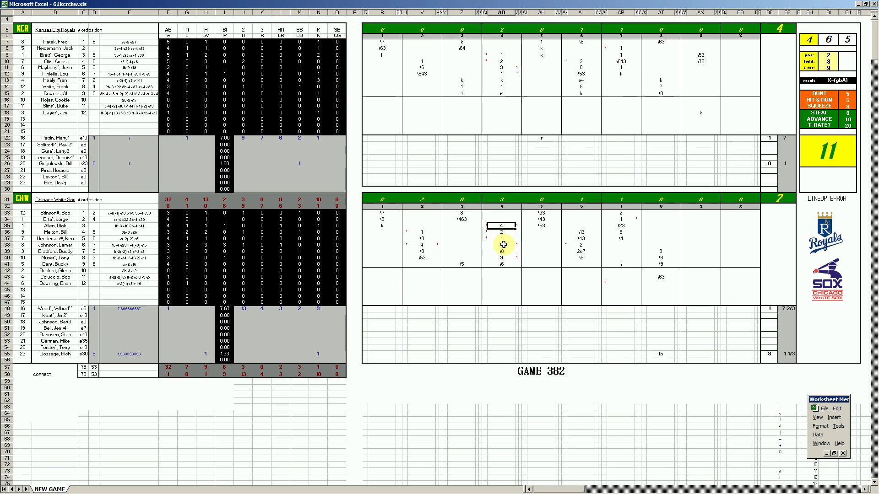
{"action": "left_click", "coordinate": [503, 259]}
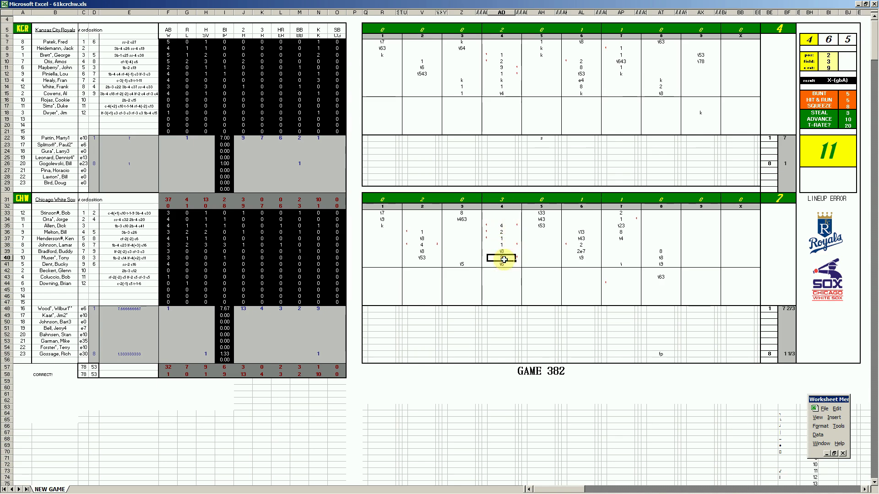
{"action": "type", "text": "9"}
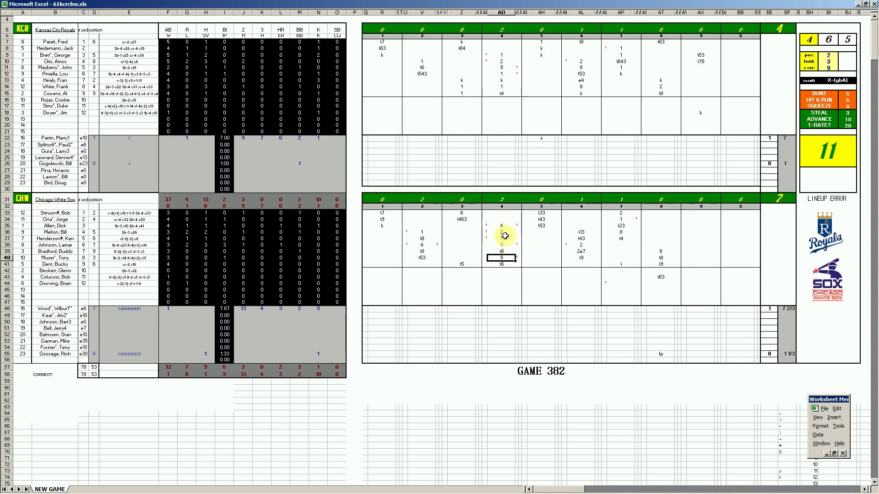
{"action": "left_click", "coordinate": [581, 245]}
{"action": "type", "text": "2"}
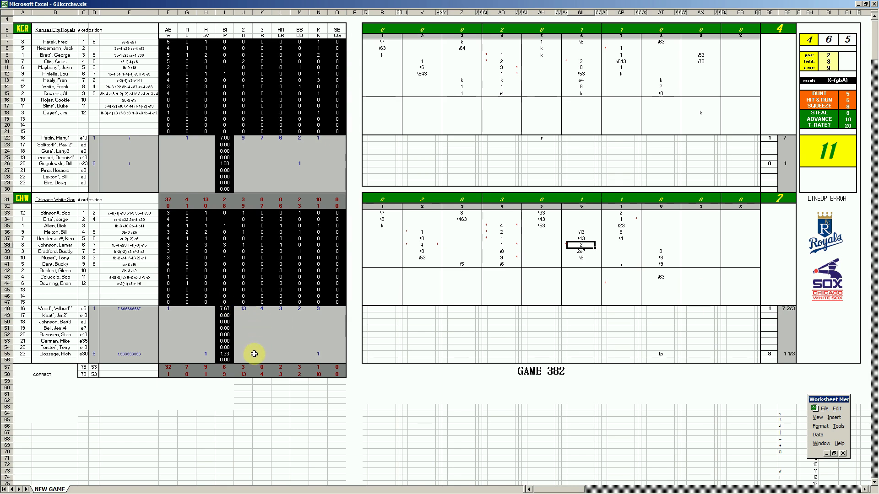
- Close the 61kcrchw.xls workbook without saving its changes
{"action": "mouse_move", "coordinate": [327, 490]}
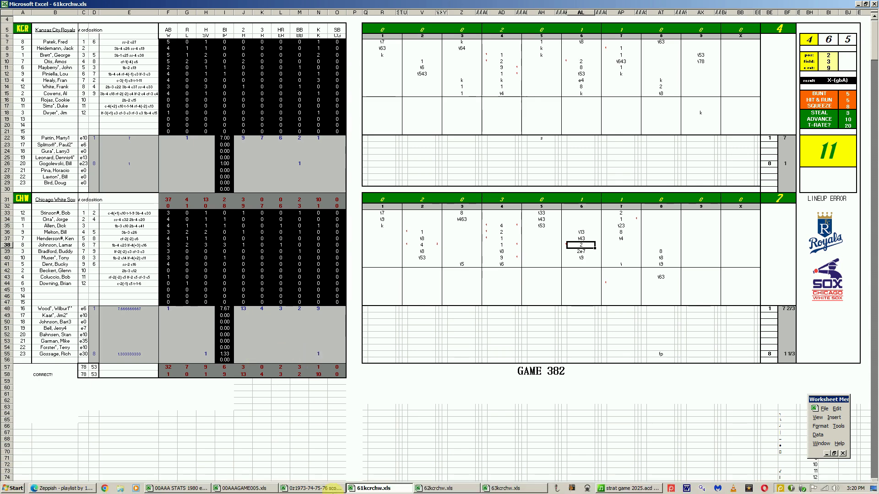
{"action": "right_click", "coordinate": [368, 490]}
{"action": "left_click", "coordinate": [366, 474]}
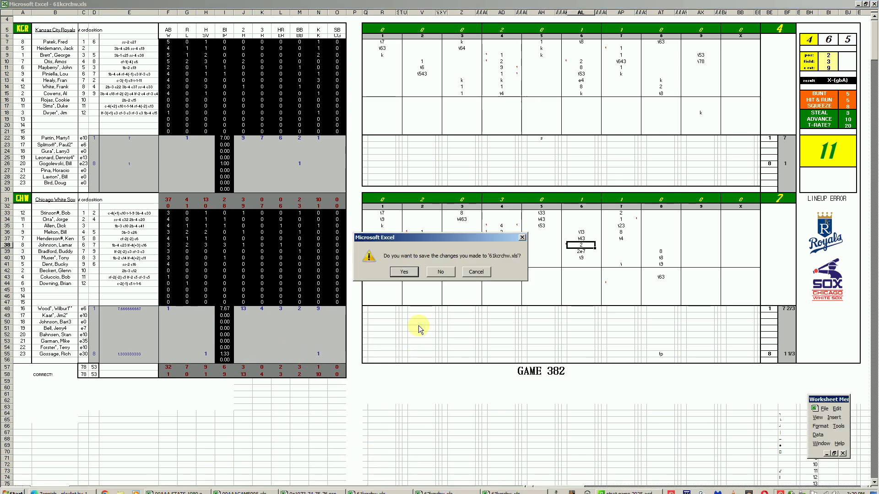
{"action": "left_click", "coordinate": [440, 271]}
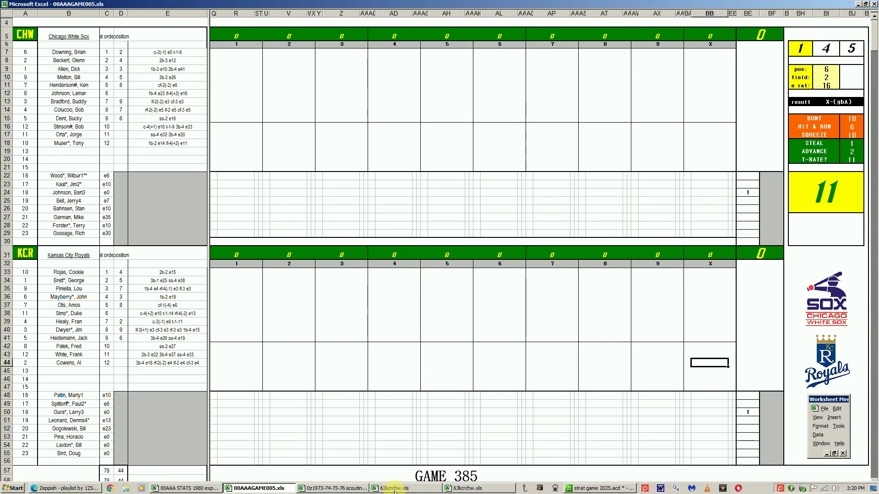
- Switch to the 62kcrchw.xls workbook and review the White Sox sixth-inning entries of Game 383
{"action": "left_click", "coordinate": [394, 489]}
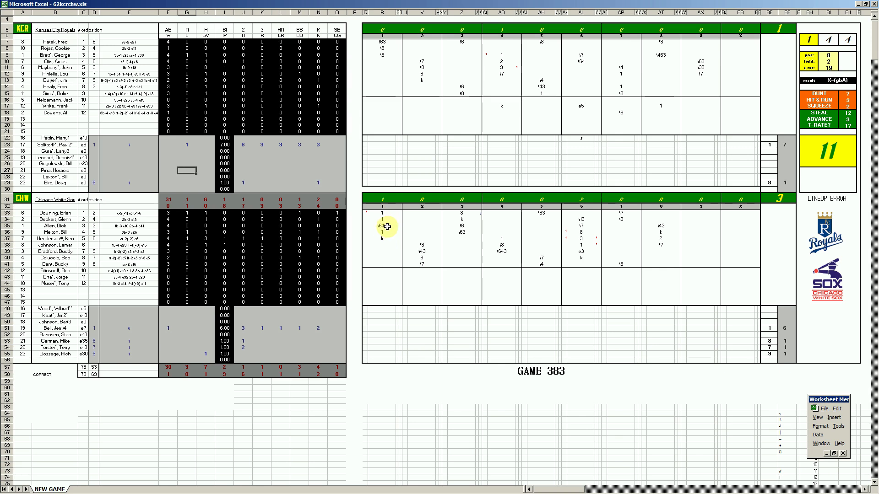
{"action": "left_click", "coordinate": [583, 238]}
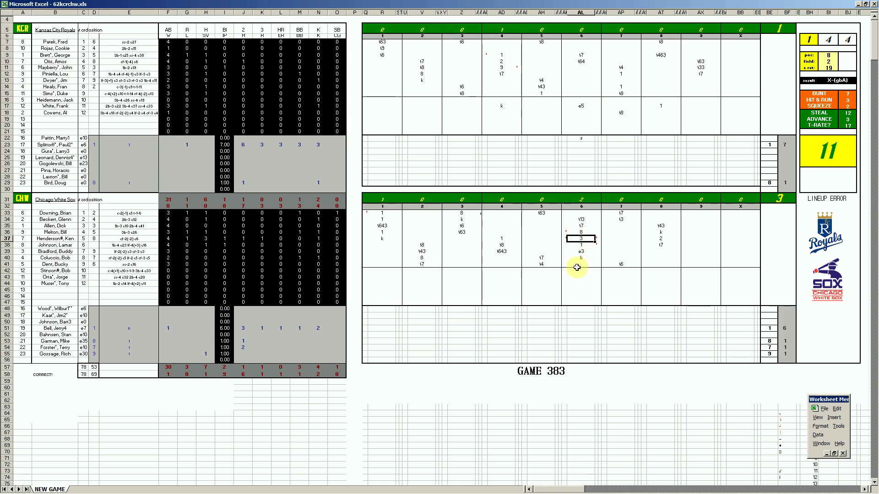
{"action": "left_click", "coordinate": [584, 246]}
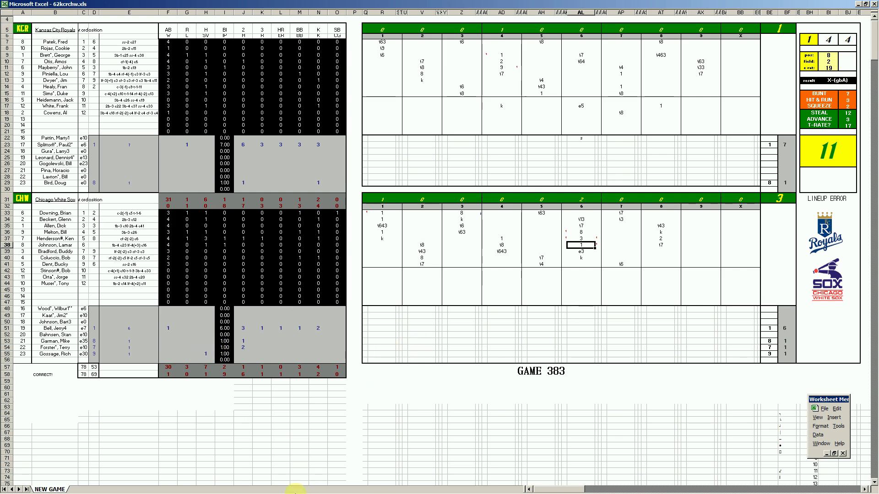
- Close the 62kcrchw.xls workbook without saving its changes
{"action": "mouse_move", "coordinate": [371, 490]}
{"action": "right_click", "coordinate": [403, 490]}
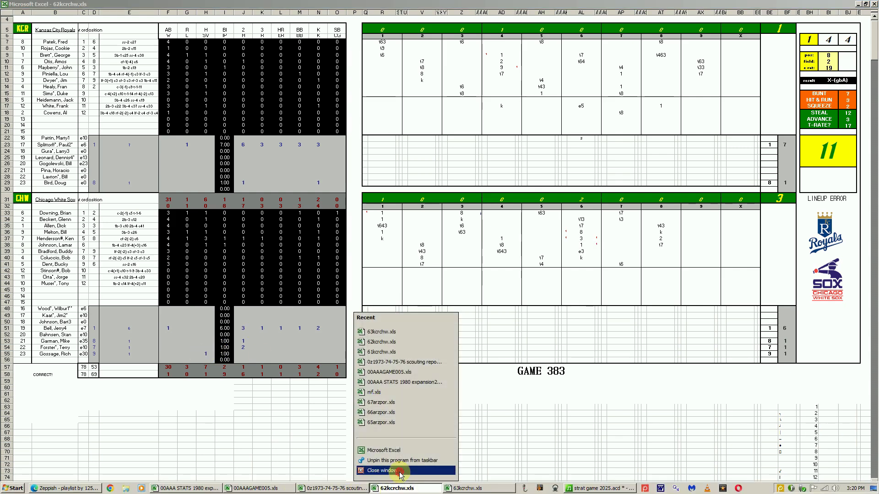
{"action": "left_click", "coordinate": [399, 470]}
{"action": "left_click", "coordinate": [446, 273]}
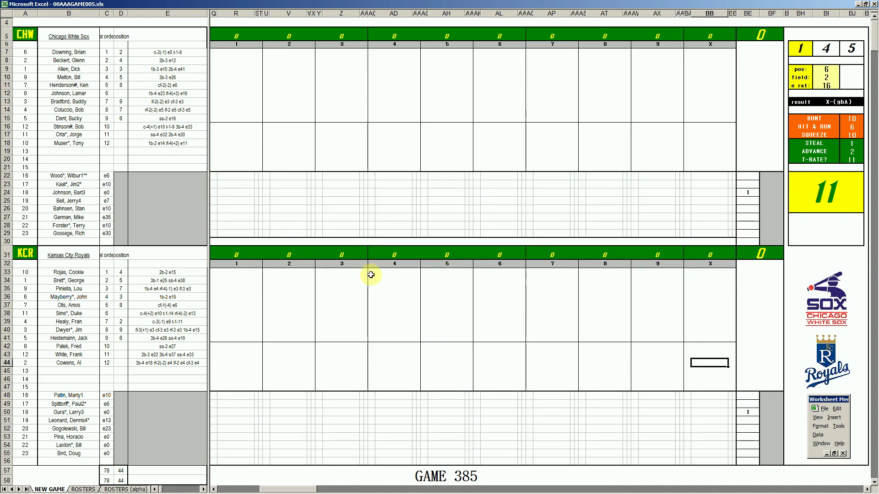
- Switch to the 63kcrchw.xls workbook and review the White Sox first-inning and Royals first- and second-inning entries of Game 384
{"action": "left_click", "coordinate": [412, 490]}
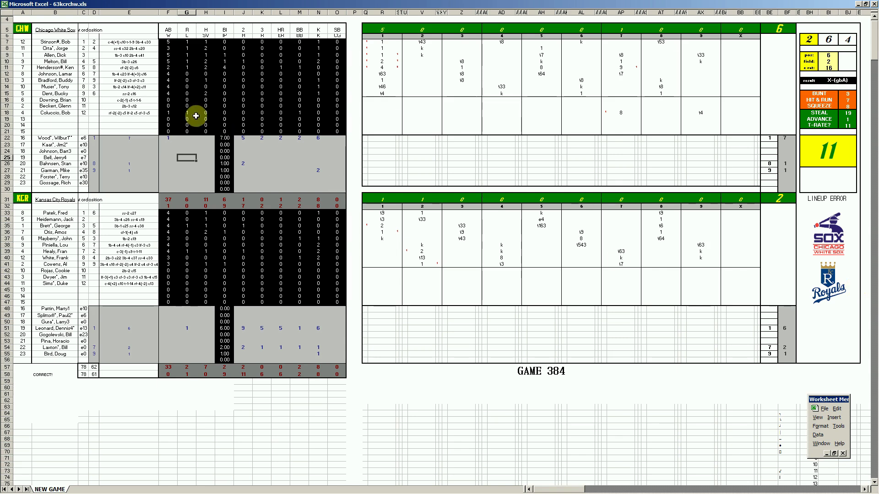
{"action": "left_click", "coordinate": [385, 43]}
{"action": "left_click", "coordinate": [383, 49]}
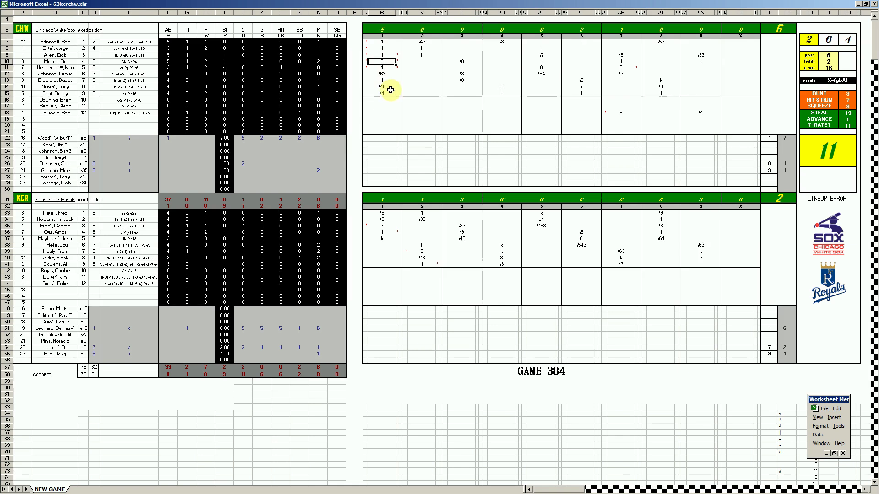
{"action": "left_click", "coordinate": [384, 68]}
{"action": "left_click", "coordinate": [387, 94]}
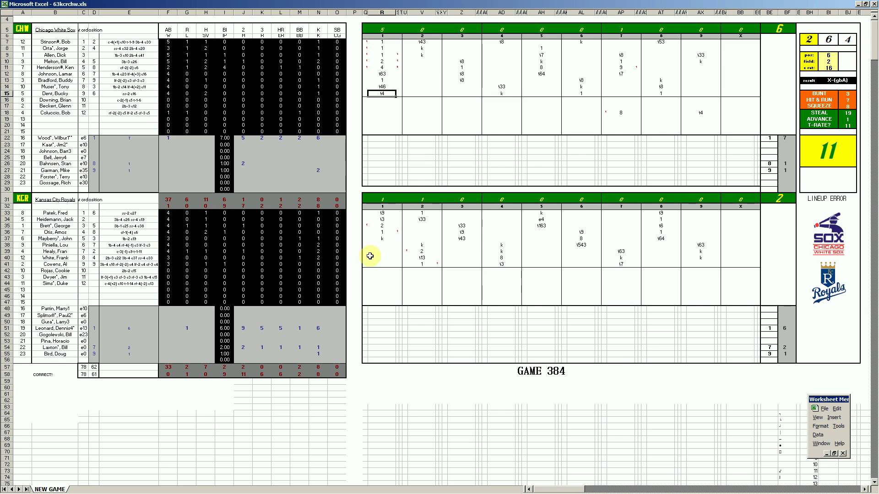
{"action": "left_click", "coordinate": [379, 232]}
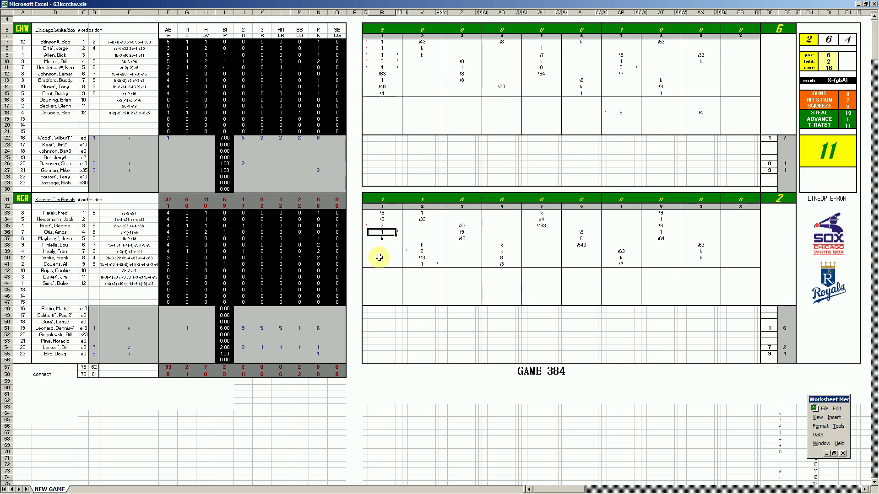
{"action": "left_click", "coordinate": [420, 264]}
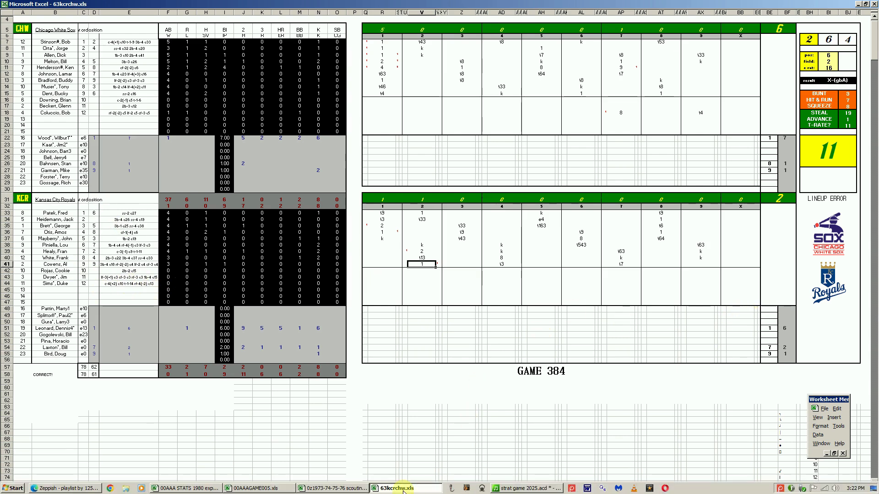
- Close the 63kcrchw.xls workbook without saving its changes
{"action": "right_click", "coordinate": [390, 490]}
{"action": "left_click", "coordinate": [389, 471]}
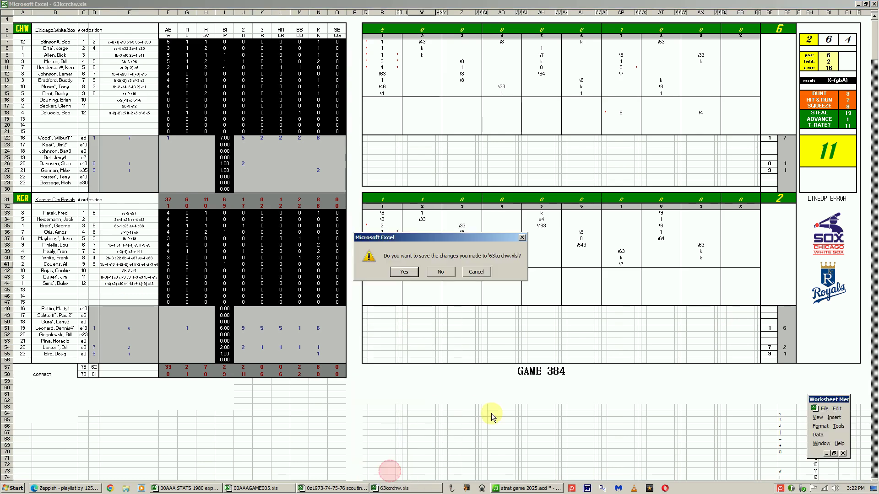
{"action": "left_click", "coordinate": [441, 273]}
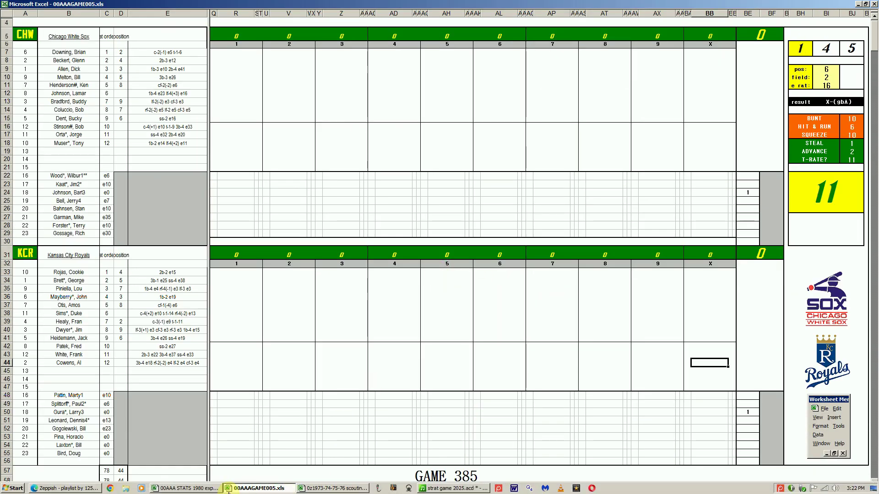
- Switch to the 00AAA STATS 1980 workbook and bring up the AL Midwest standings on the print sheet
{"action": "left_click", "coordinate": [218, 489]}
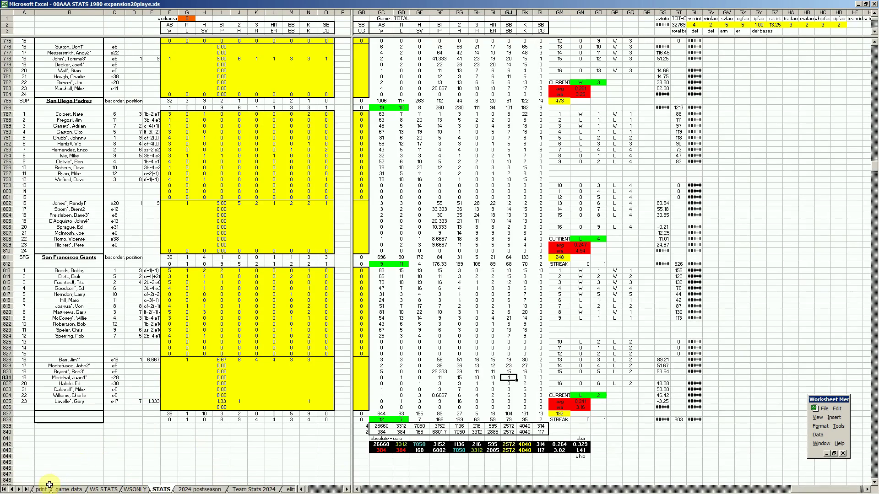
{"action": "left_click", "coordinate": [48, 489]}
{"action": "left_click", "coordinate": [250, 218]}
{"action": "key", "text": "Home"}
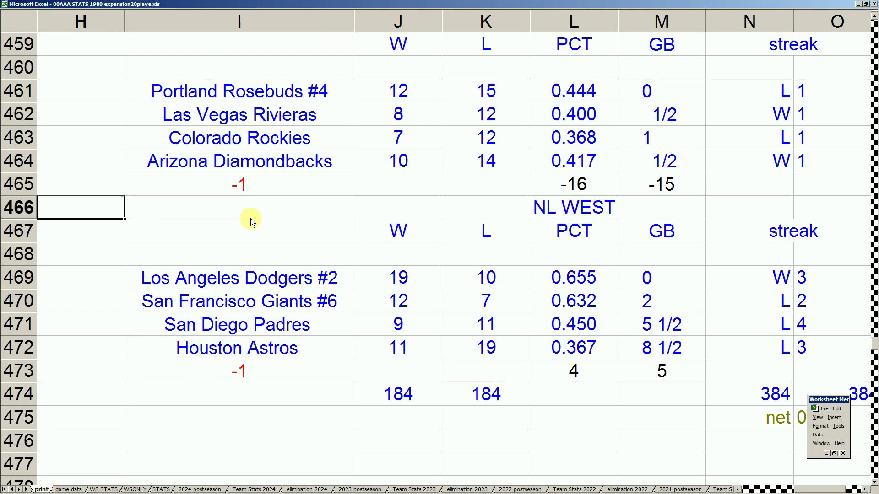
{"action": "key", "text": "Up"}
{"action": "key", "text": "Up"}
{"action": "key", "text": "Up"}
{"action": "key", "text": "Up"}
{"action": "key", "text": "Up"}
{"action": "key", "text": "Up"}
{"action": "key", "text": "Up"}
{"action": "key", "text": "Up"}
{"action": "key", "text": "Up"}
{"action": "key", "text": "Up"}
{"action": "key", "text": "Up"}
{"action": "key", "text": "Up"}
{"action": "key", "text": "Up"}
{"action": "key", "text": "Up"}
{"action": "key", "text": "Up"}
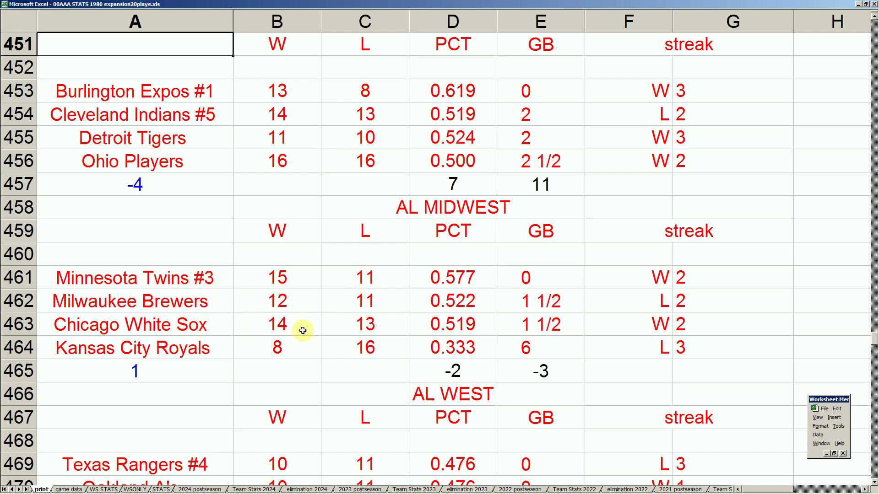
- Examine the AL Midwest standings, selecting the Brewers, White Sox and Royals entries to compare their records
{"action": "left_click", "coordinate": [536, 329]}
{"action": "left_click", "coordinate": [215, 304]}
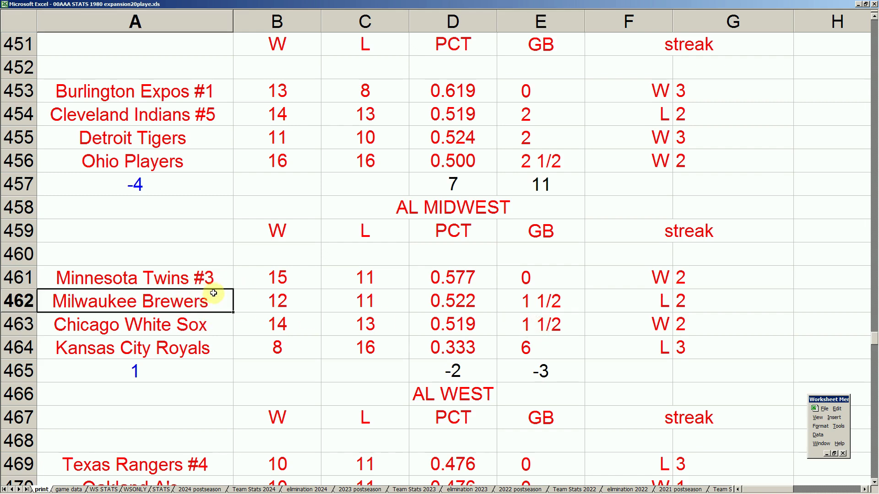
{"action": "left_click_drag", "start_coordinate": [168, 347], "coordinate": [682, 352]}
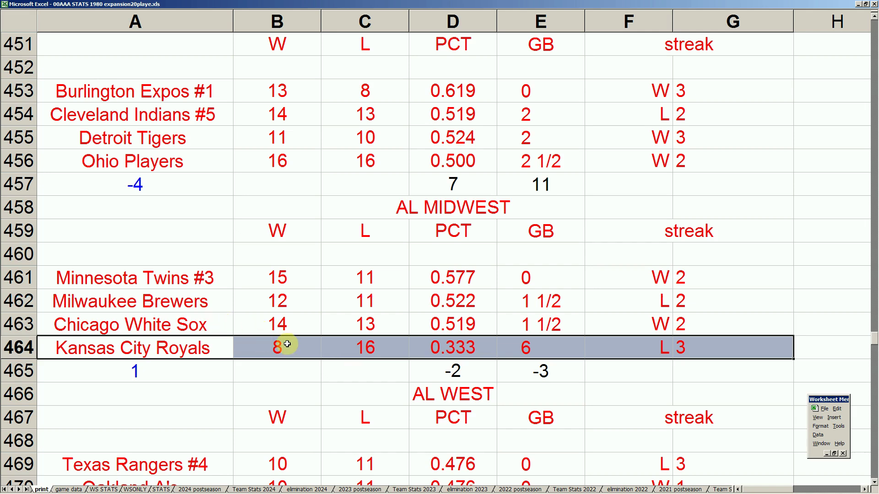
{"action": "left_click", "coordinate": [220, 328]}
{"action": "left_click_drag", "start_coordinate": [219, 351], "coordinate": [517, 351]}
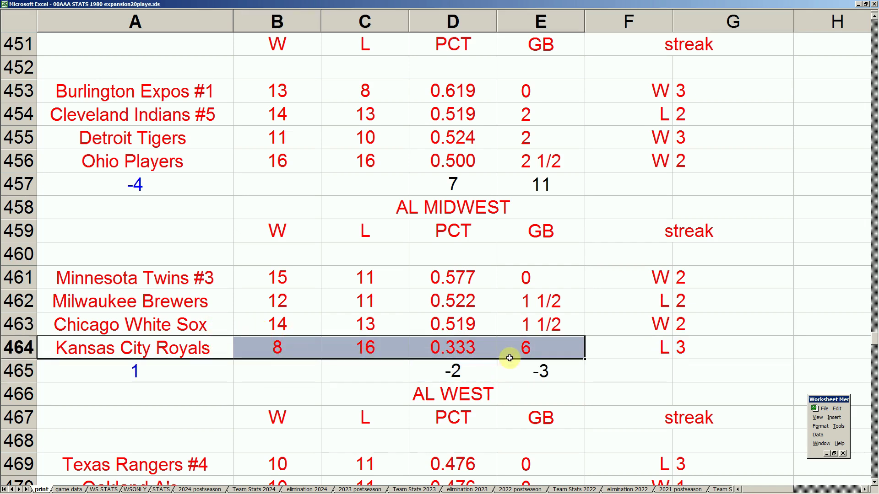
{"action": "left_click", "coordinate": [218, 329]}
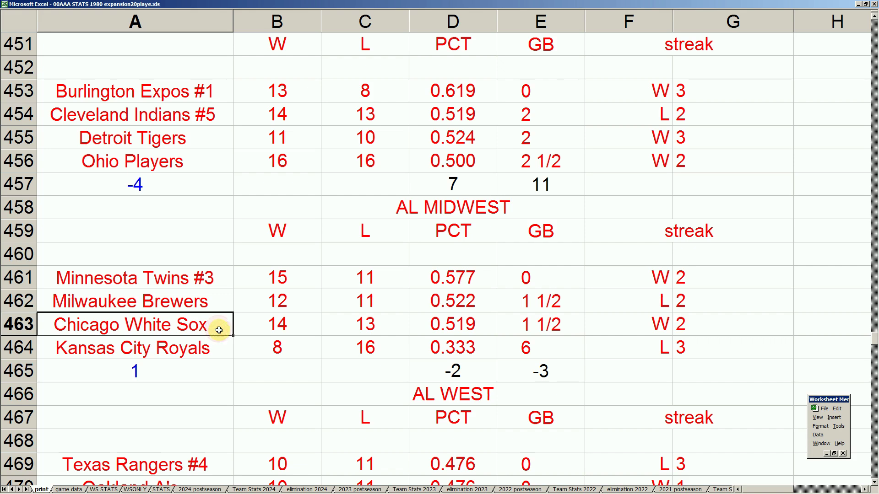
- Examine the AL West standings below the AL Midwest table
{"action": "key", "text": "Down"}
{"action": "key", "text": "Down"}
{"action": "key", "text": "Down"}
{"action": "key", "text": "Down"}
{"action": "key", "text": "Down"}
{"action": "key", "text": "Down"}
{"action": "key", "text": "Down"}
{"action": "key", "text": "Down"}
{"action": "key", "text": "Down"}
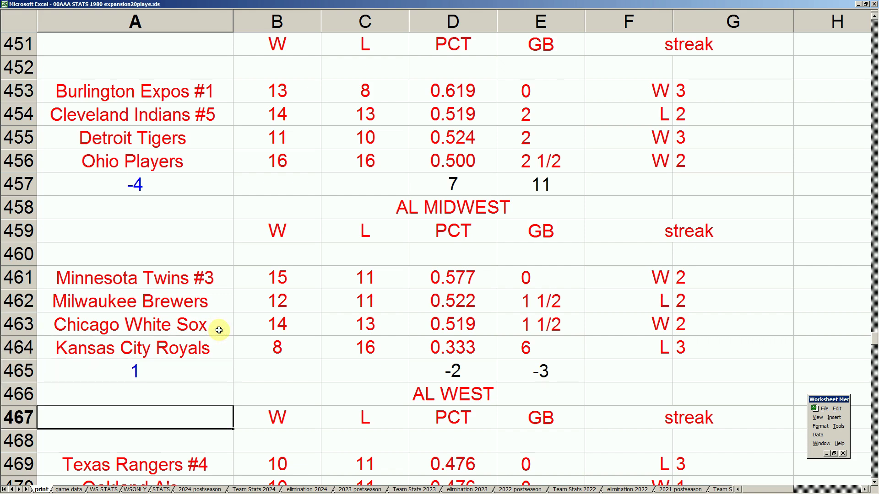
{"action": "key", "text": "Down"}
{"action": "key", "text": "Down"}
{"action": "key", "text": "Up"}
{"action": "key", "text": "Up"}
{"action": "key", "text": "Up"}
{"action": "key", "text": "Up"}
{"action": "key", "text": "Up"}
{"action": "key", "text": "Up"}
{"action": "key", "text": "Up"}
{"action": "key", "text": "Up"}
{"action": "key", "text": "Up"}
{"action": "key", "text": "Up"}
{"action": "key", "text": "Up"}
{"action": "key", "text": "Up"}
{"action": "key", "text": "Up"}
{"action": "key", "text": "Up"}
{"action": "key", "text": "Up"}
{"action": "key", "text": "Up"}
{"action": "key", "text": "Up"}
{"action": "key", "text": "Up"}
{"action": "key", "text": "Up"}
{"action": "key", "text": "Up"}
{"action": "key", "text": "Up"}
{"action": "key", "text": "Up"}
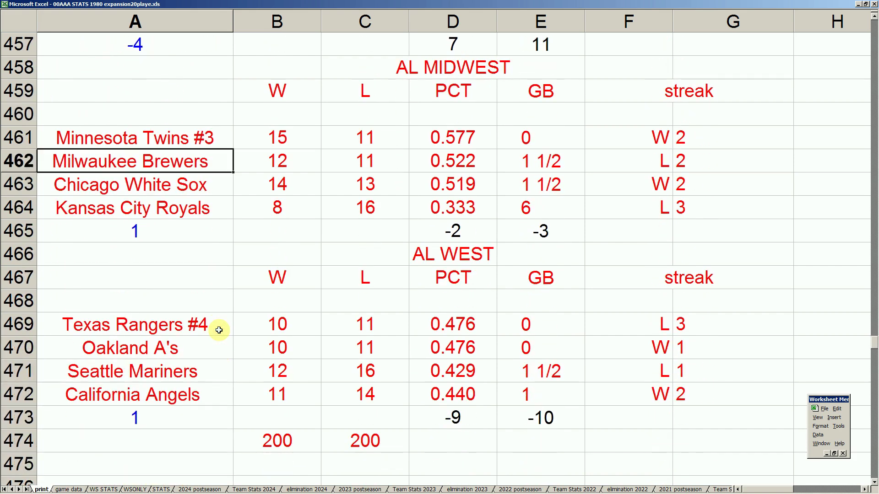
- Examine the AL East standings above the AL North table
{"action": "key", "text": "Down"}
{"action": "key", "text": "Down"}
{"action": "key", "text": "Down"}
{"action": "key", "text": "Down"}
{"action": "key", "text": "Down"}
{"action": "key", "text": "Down"}
{"action": "key", "text": "Down"}
{"action": "key", "text": "Down"}
{"action": "key", "text": "Down"}
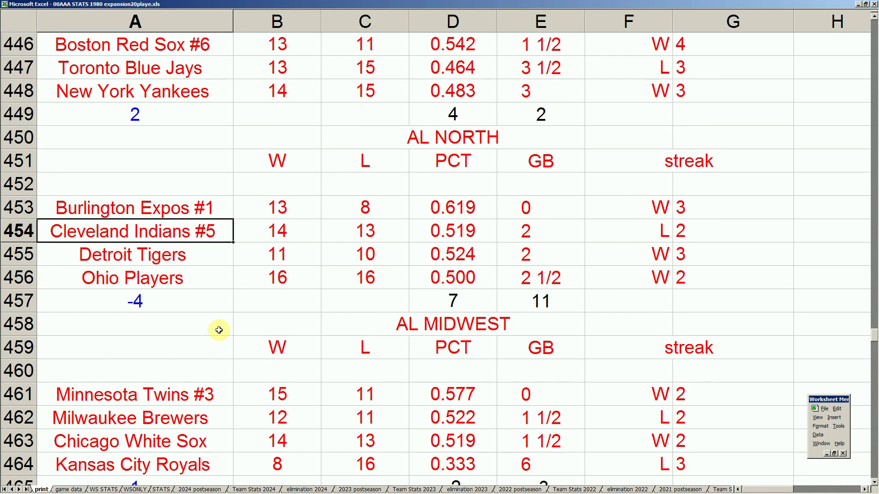
{"action": "key", "text": "Right"}
{"action": "key", "text": "Right"}
{"action": "key", "text": "Right"}
{"action": "key", "text": "Up"}
{"action": "key", "text": "Up"}
{"action": "key", "text": "Up"}
{"action": "key", "text": "Left"}
{"action": "key", "text": "Left"}
{"action": "key", "text": "Left"}
{"action": "key", "text": "Up"}
{"action": "key", "text": "Up"}
{"action": "key", "text": "Up"}
{"action": "key", "text": "Up"}
{"action": "key", "text": "Up"}
{"action": "key", "text": "Up"}
{"action": "key", "text": "Up"}
{"action": "key", "text": "Up"}
{"action": "key", "text": "Up"}
{"action": "key", "text": "Up"}
{"action": "key", "text": "Up"}
{"action": "key", "text": "Right"}
{"action": "key", "text": "Down"}
{"action": "key", "text": "Down"}
{"action": "key", "text": "Down"}
{"action": "key", "text": "Down"}
{"action": "key", "text": "Down"}
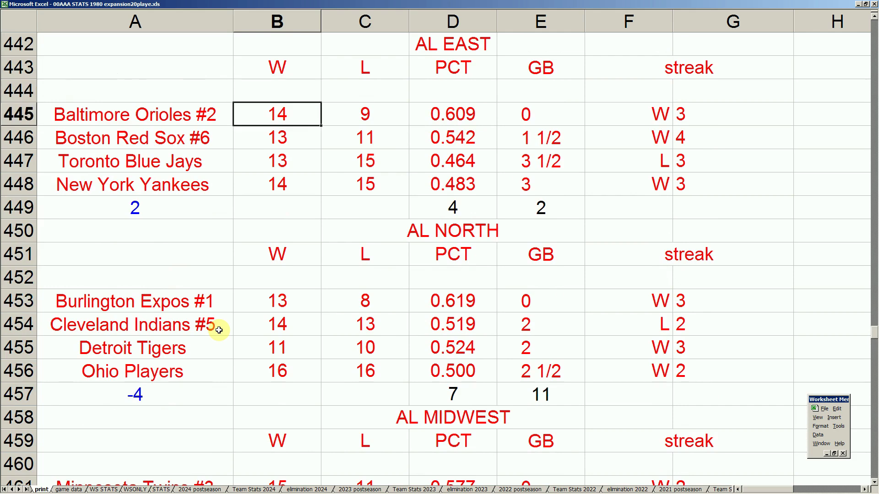
- Look over the AL North standings below the AL East table
{"action": "key", "text": "Down"}
{"action": "key", "text": "Down"}
{"action": "key", "text": "Down"}
{"action": "key", "text": "Down"}
{"action": "key", "text": "Down"}
{"action": "key", "text": "Down"}
{"action": "key", "text": "Down"}
{"action": "key", "text": "Down"}
{"action": "key", "text": "Down"}
{"action": "key", "text": "Down"}
{"action": "key", "text": "Down"}
{"action": "key", "text": "Down"}
{"action": "key", "text": "Down"}
{"action": "key", "text": "Down"}
{"action": "key", "text": "Down"}
{"action": "key", "text": "Down"}
{"action": "key", "text": "Down"}
{"action": "key", "text": "Down"}
{"action": "key", "text": "Down"}
{"action": "key", "text": "Down"}
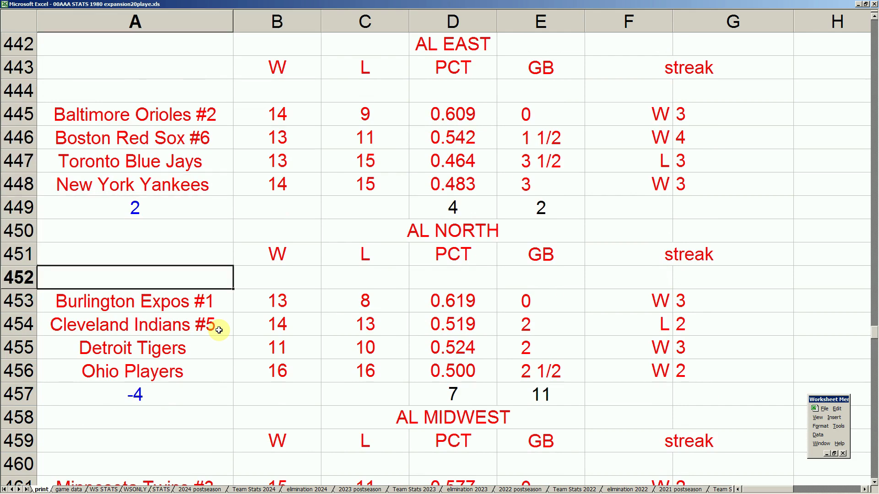
- Recheck the AL Midwest standings, going over the rows down to the Kansas City Royals
{"action": "key", "text": "Up"}
{"action": "key", "text": "Up"}
{"action": "key", "text": "Up"}
{"action": "key", "text": "Up"}
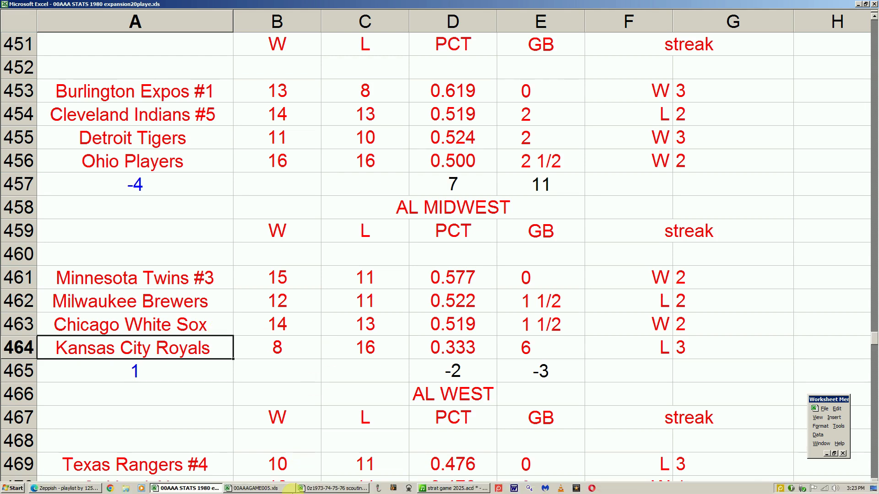
- Switch to the 00AAAGAME005.xls workbook and record result 4 with its flanking marks for the White Sox leadoff batter in inning 1
{"action": "left_click", "coordinate": [288, 489]}
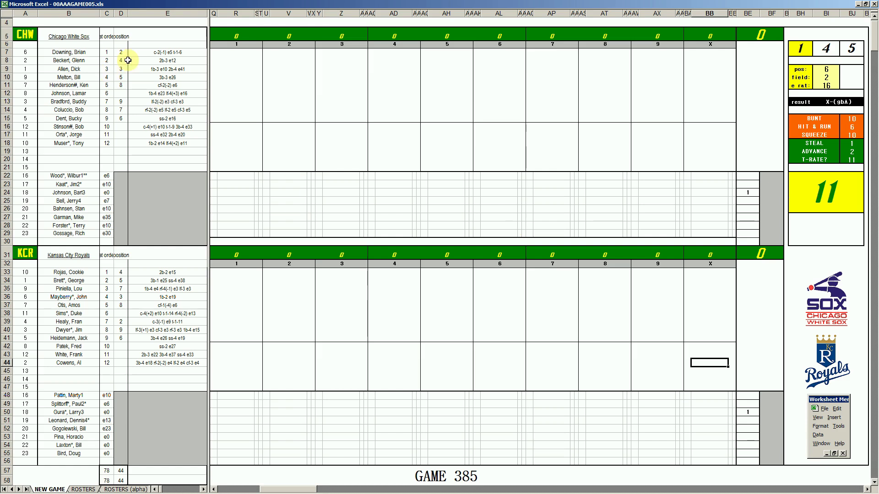
{"action": "left_click", "coordinate": [235, 55]}
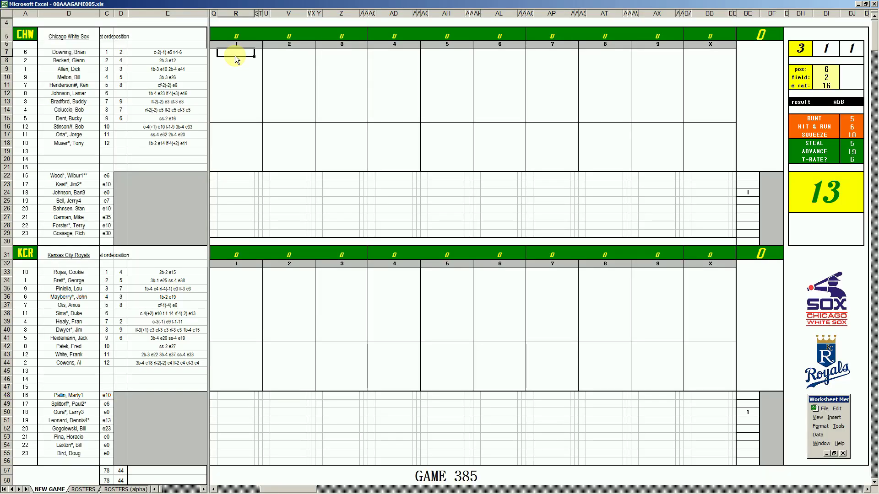
{"action": "key", "text": "F9"}
{"action": "key", "text": "F9"}
{"action": "key", "text": "Left"}
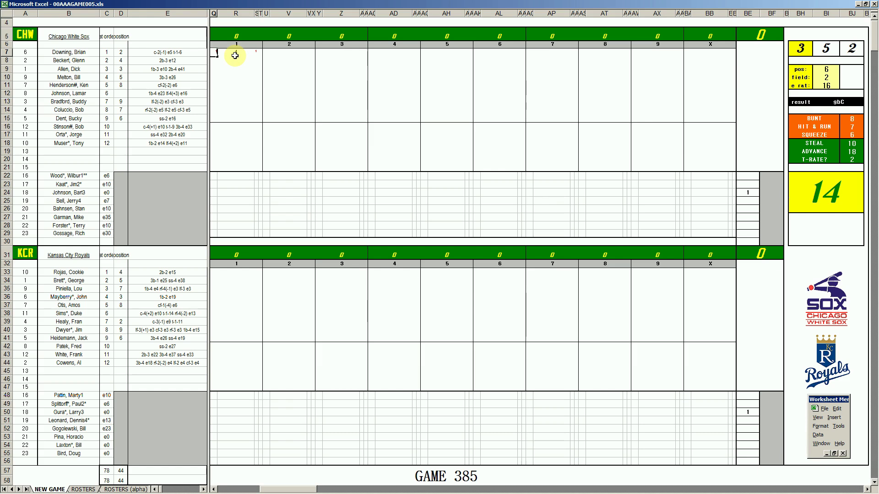
{"action": "key", "text": "Return"}
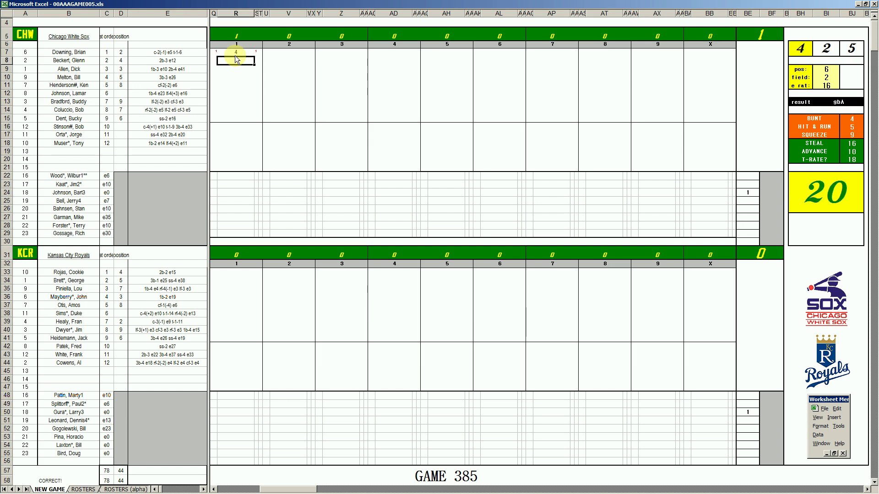
- Enter the White Sox inning 1 results ₩4, 1, 8 and ₩643 in cells R8 to R11
{"action": "type", "text": "14"}
{"action": "key", "text": "Return"}
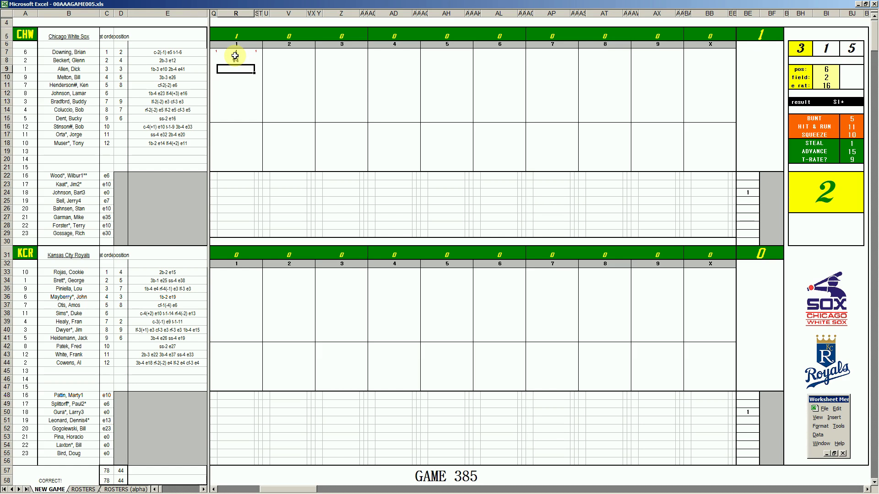
{"action": "type", "text": "1"}
{"action": "key", "text": "Return"}
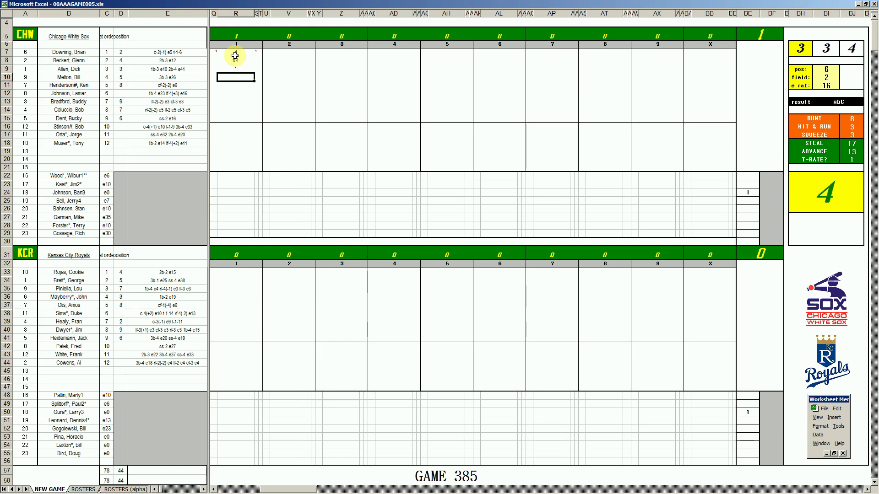
{"action": "type", "text": "8"}
{"action": "key", "text": "Return"}
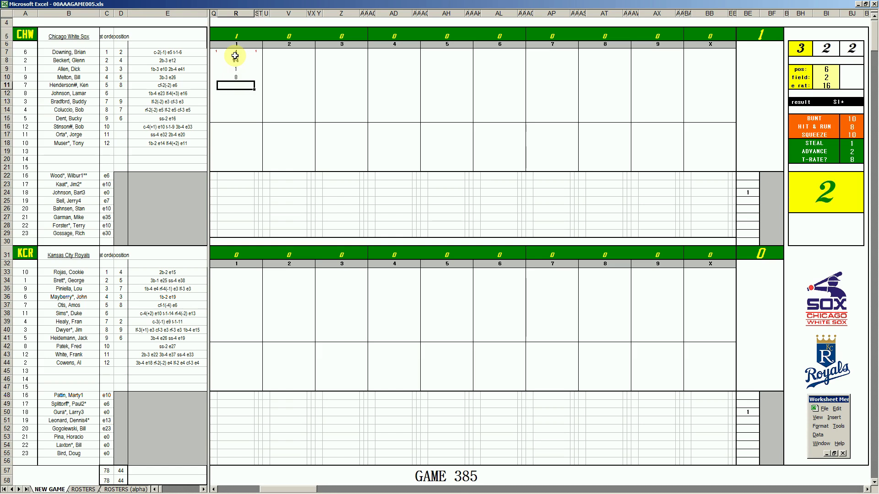
{"action": "type", "text": "#643"}
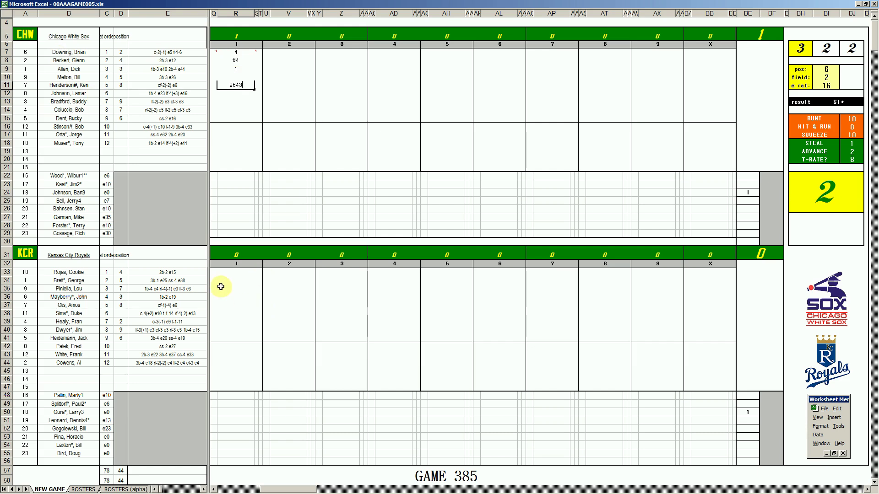
- Enter ₩9 for the Royals leadoff batter in inning 1 (R33) and set the fielding chart's pos value to 8
{"action": "left_click", "coordinate": [232, 272]}
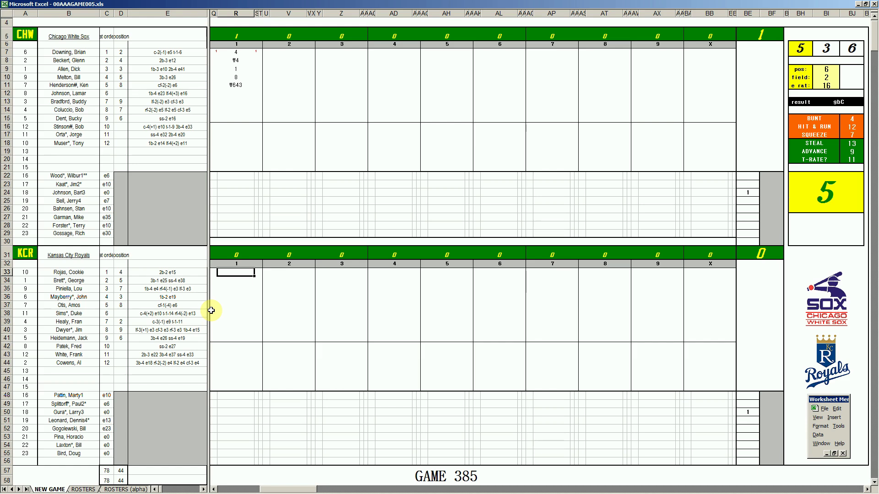
{"action": "type", "text": "\\9"}
{"action": "key", "text": "Return"}
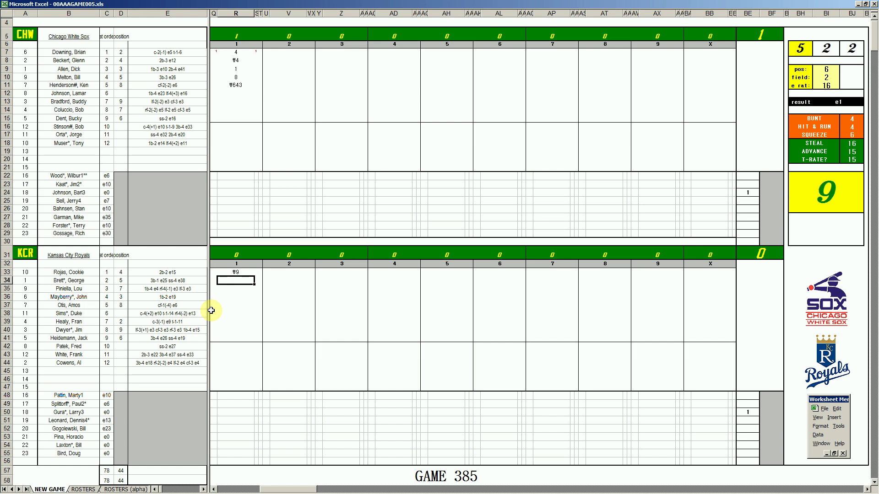
{"action": "type", "text": "8"}
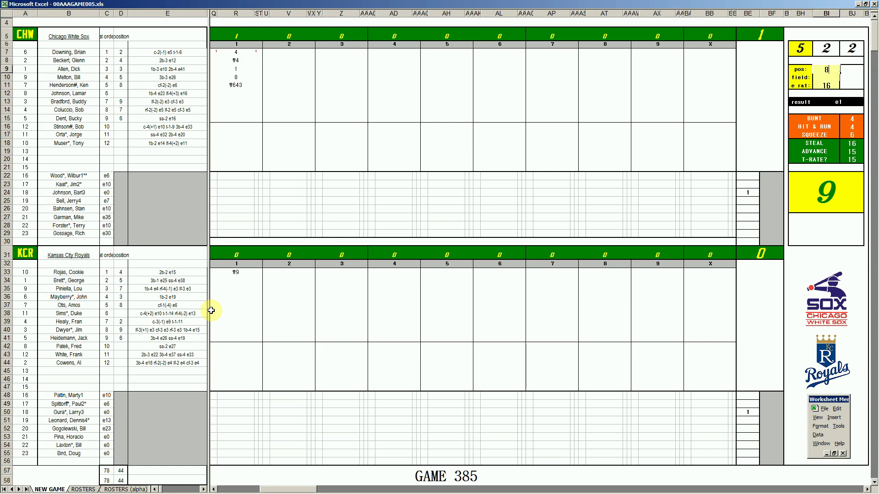
{"action": "key", "text": "Return"}
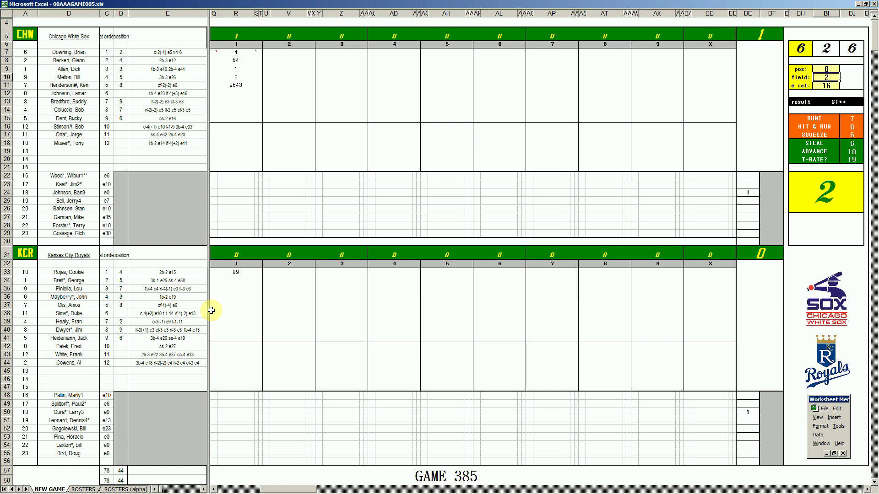
- Enter 1, k and k as the inning 1 results for the Royals' second to fourth batters in R34 to R36
{"action": "left_click", "coordinate": [241, 281]}
{"action": "type", "text": "1"}
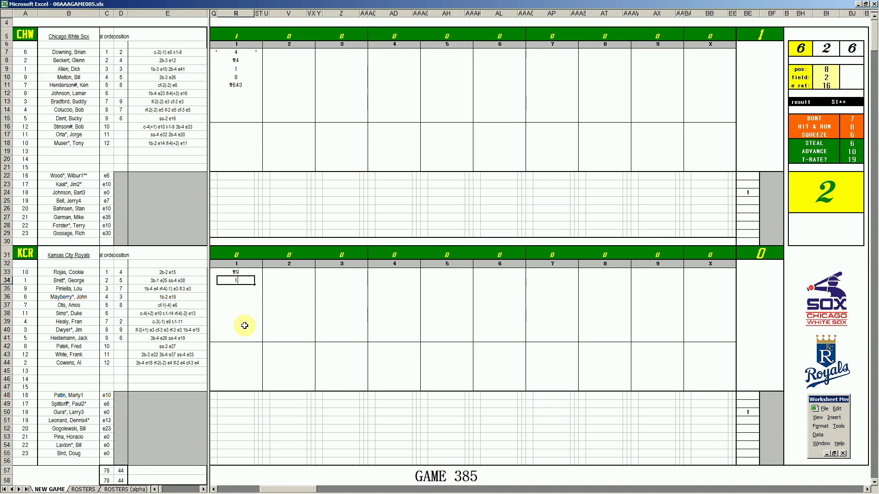
{"action": "key", "text": "Return"}
{"action": "type", "text": "k"}
{"action": "key", "text": "Return"}
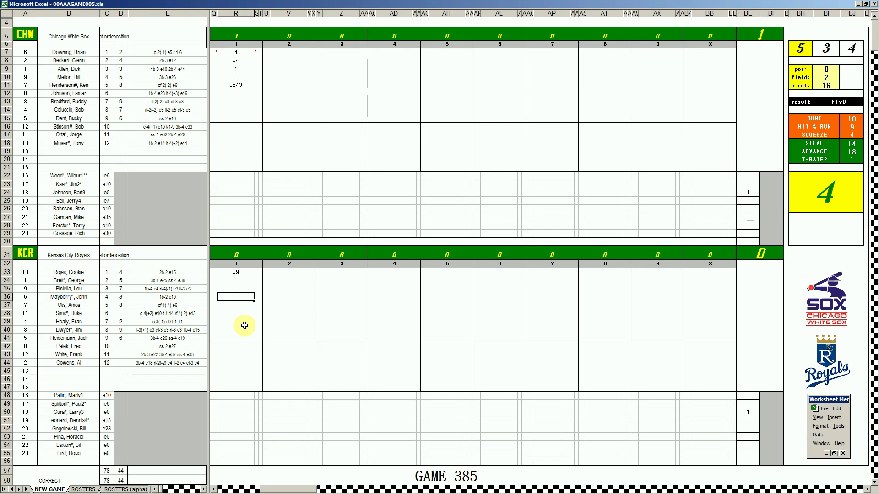
{"action": "type", "text": "k"}
- Record the White Sox inning 2 results 1, ₩543 and ₩7 in cells V12 to V14
{"action": "left_click", "coordinate": [283, 95]}
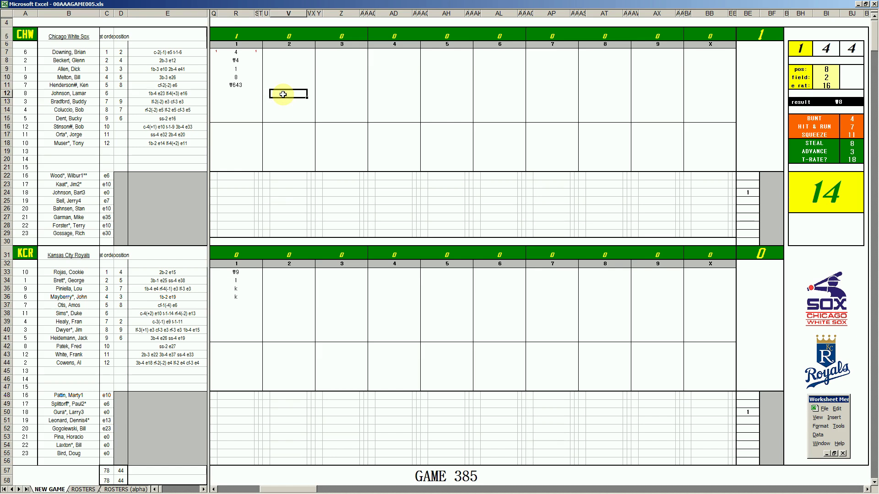
{"action": "type", "text": "1"}
{"action": "key", "text": "Return"}
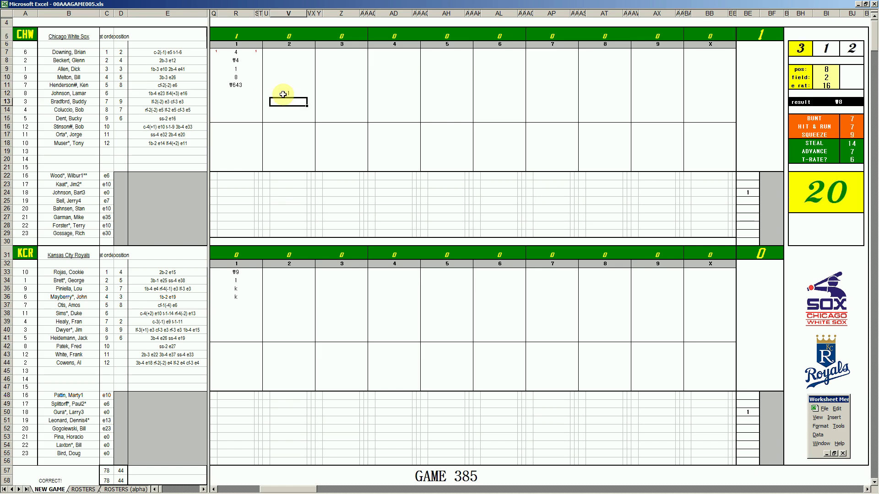
{"action": "type", "text": "‡543"}
{"action": "key", "text": "Return"}
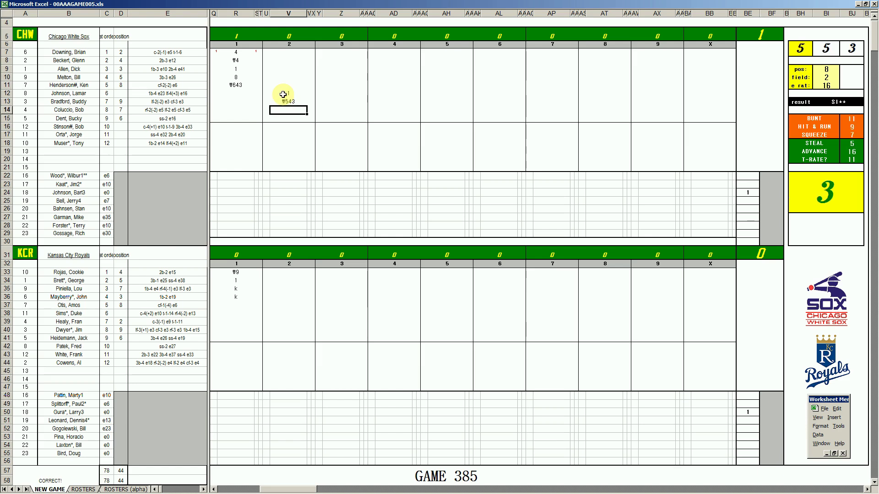
{"action": "type", "text": "‡7"}
- Record the Royals' inning 2 results ₩6, ₩7 and ₩63 in cells V37 to V39
{"action": "left_click", "coordinate": [286, 308]}
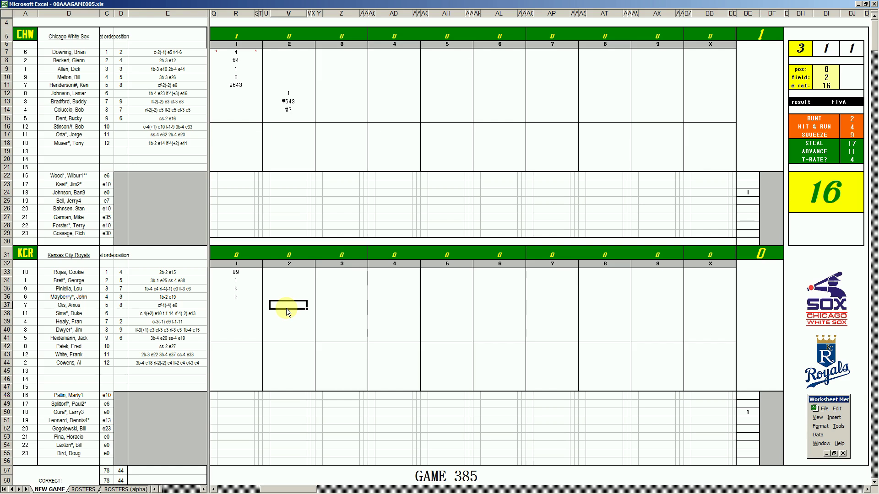
{"action": "type", "text": "‡6"}
{"action": "key", "text": "Return"}
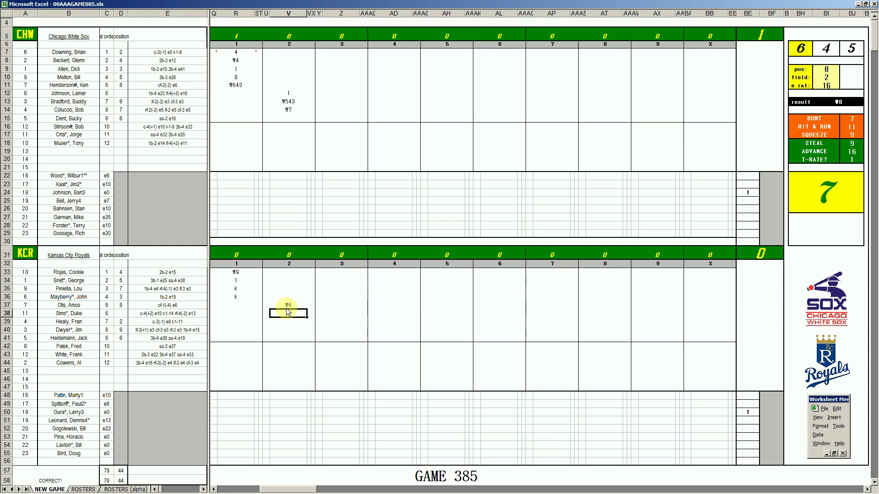
{"action": "type", "text": "‡7"}
{"action": "key", "text": "Return"}
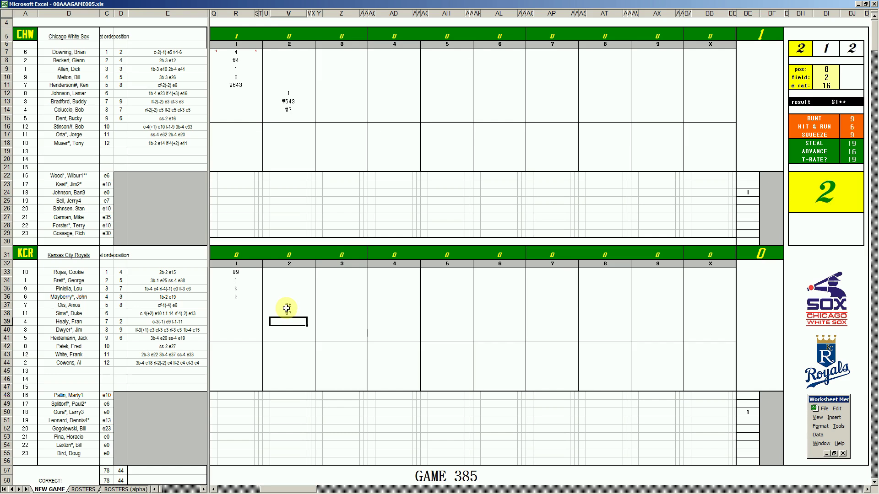
{"action": "type", "text": "‡63"}
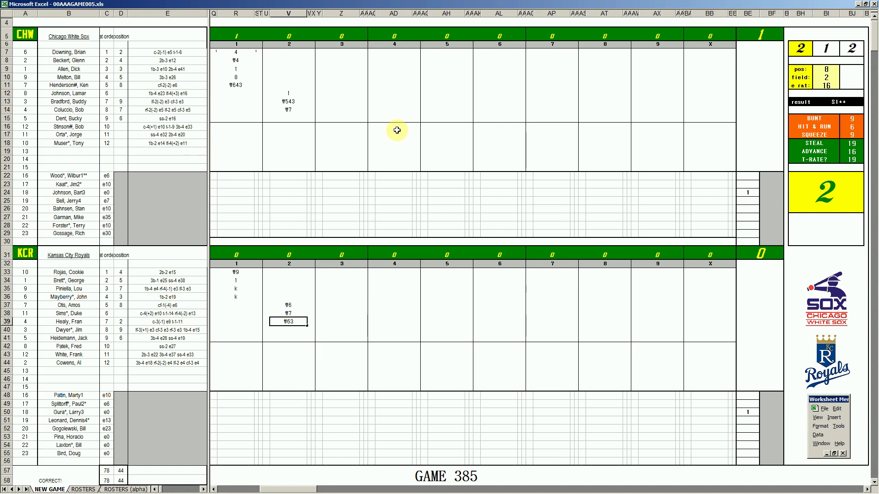
- Enter the White Sox inning 3 results ₩8 for the ninth batter (Z15) and 8 for the leadoff batter (Z7)
{"action": "left_click", "coordinate": [342, 119]}
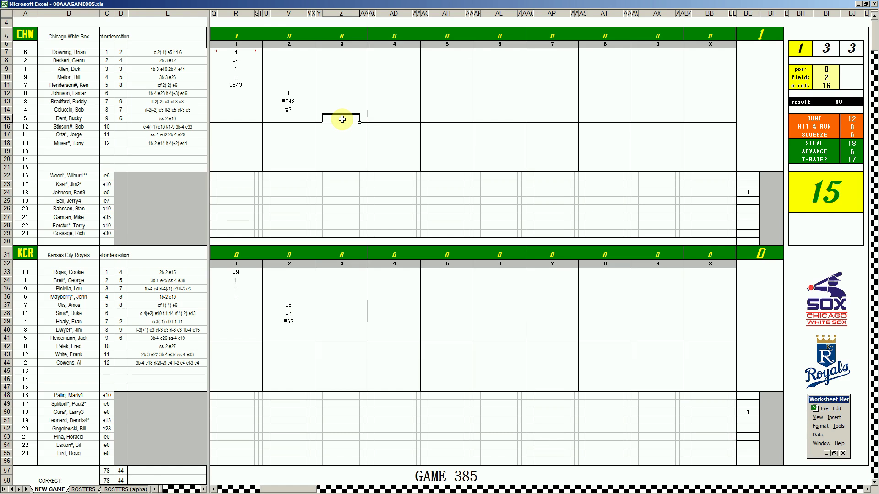
{"action": "key", "text": "Up"}
{"action": "key", "text": "Up"}
{"action": "key", "text": "Up"}
{"action": "key", "text": "Up"}
{"action": "key", "text": "Up"}
{"action": "key", "text": "Up"}
{"action": "key", "text": "Up"}
{"action": "key", "text": "Up"}
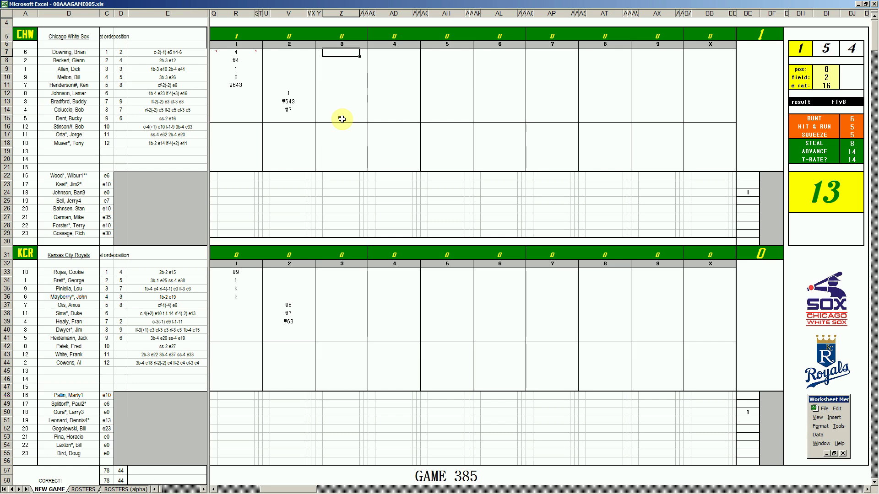
{"action": "type", "text": "8"}
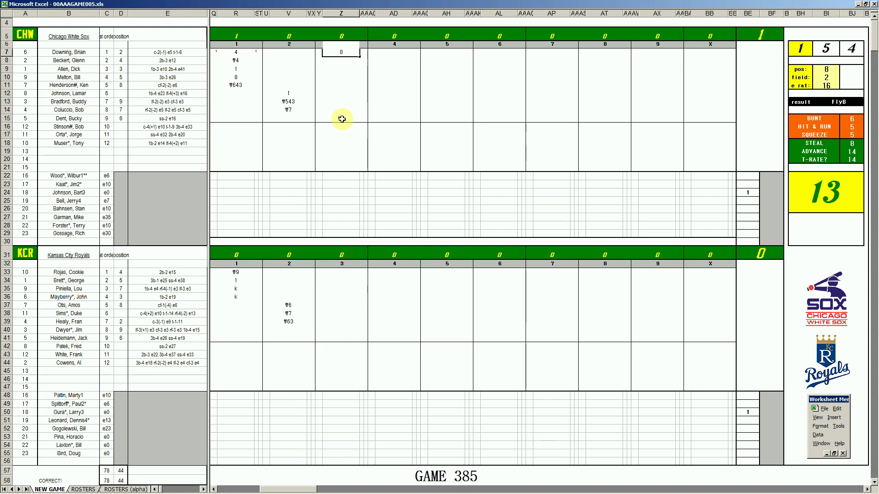
{"action": "key", "text": "Return"}
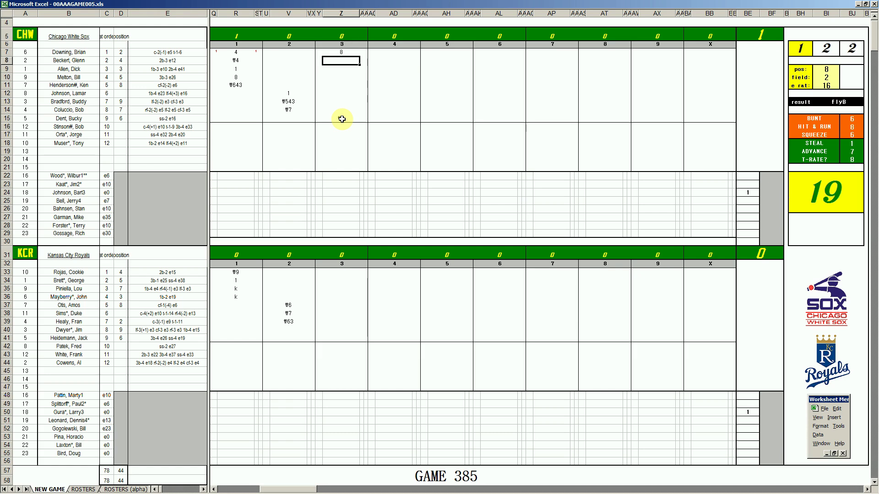
- Complete the White Sox inning 3 with ₩43, 1 and ₩54 in cells Z8 to Z10
{"action": "type", "text": "#43"}
{"action": "key", "text": "Return"}
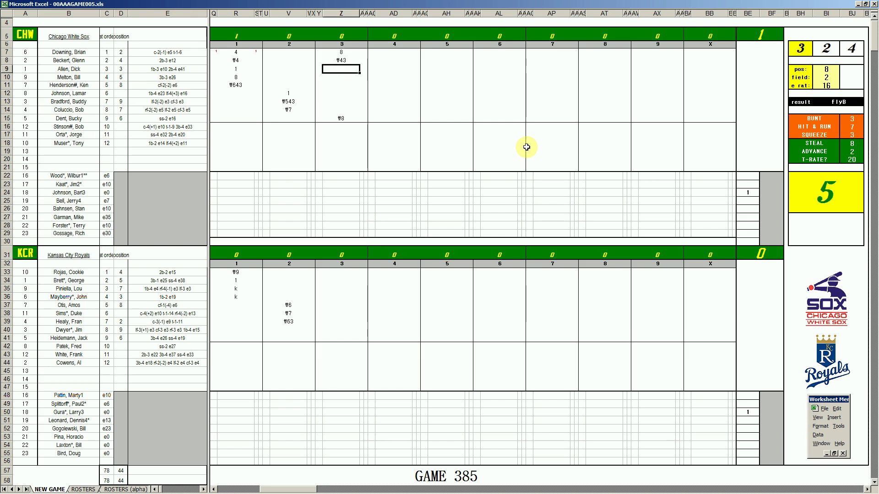
{"action": "type", "text": "1"}
{"action": "key", "text": "Return"}
{"action": "type", "text": "₩54"}
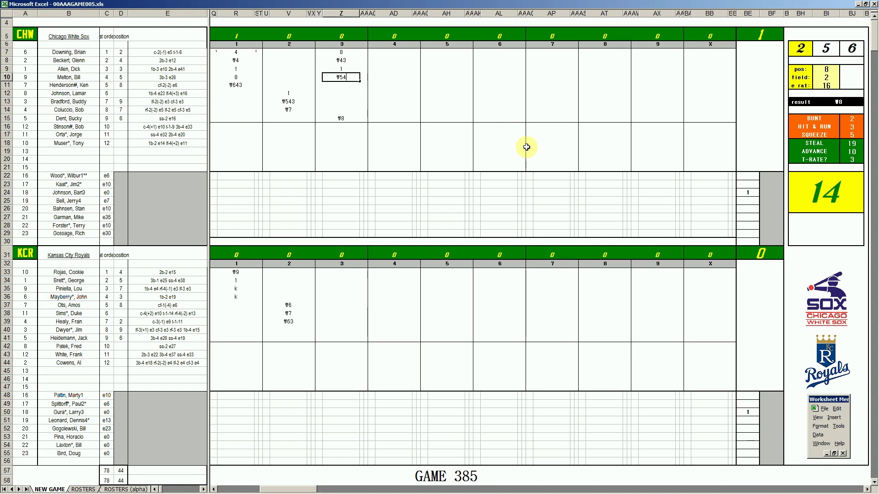
- Record the Royals' inning 3 results: k in Z40, 1 in Z41, ₩64 in Z33 and ₩9 in Z34
{"action": "left_click", "coordinate": [334, 325]}
{"action": "key", "text": "Down"}
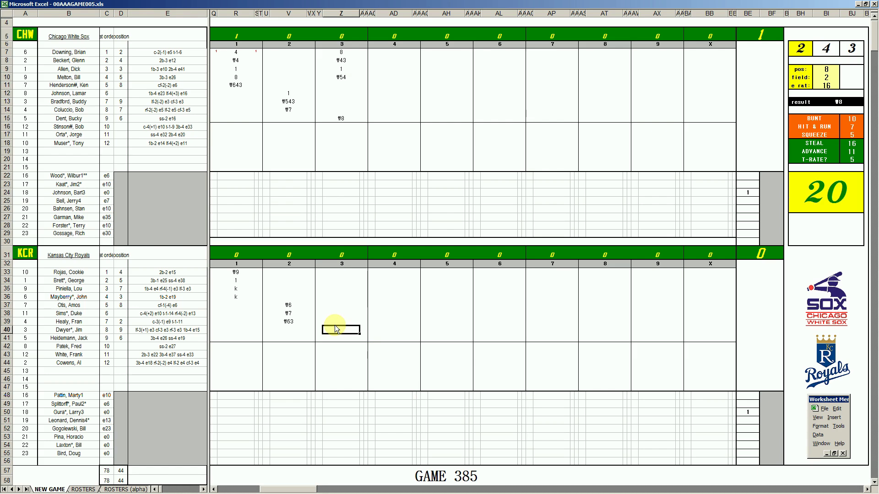
{"action": "type", "text": "k"}
{"action": "key", "text": "Return"}
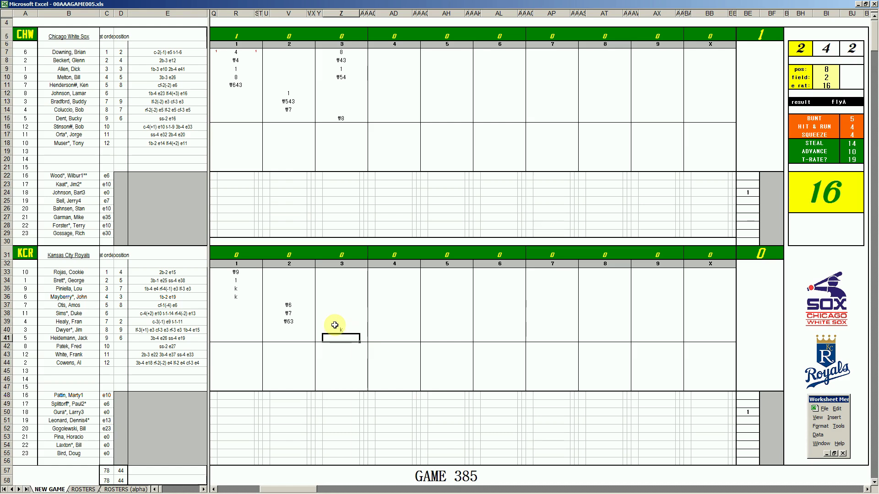
{"action": "type", "text": "1"}
{"action": "key", "text": "Return"}
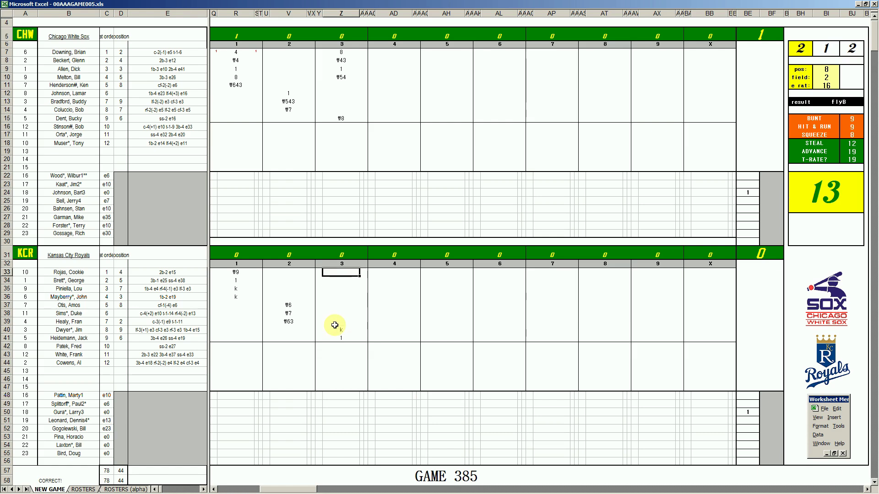
{"action": "type", "text": "#64"}
{"action": "key", "text": "Return"}
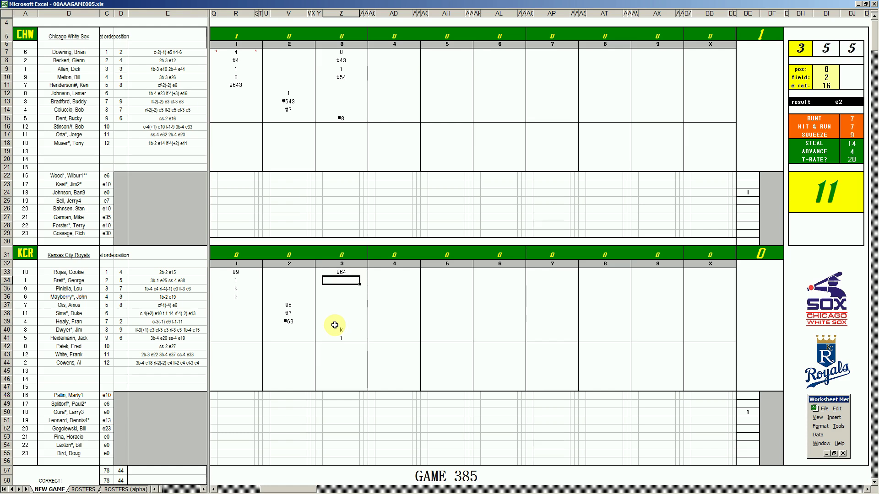
{"action": "type", "text": "#9"}
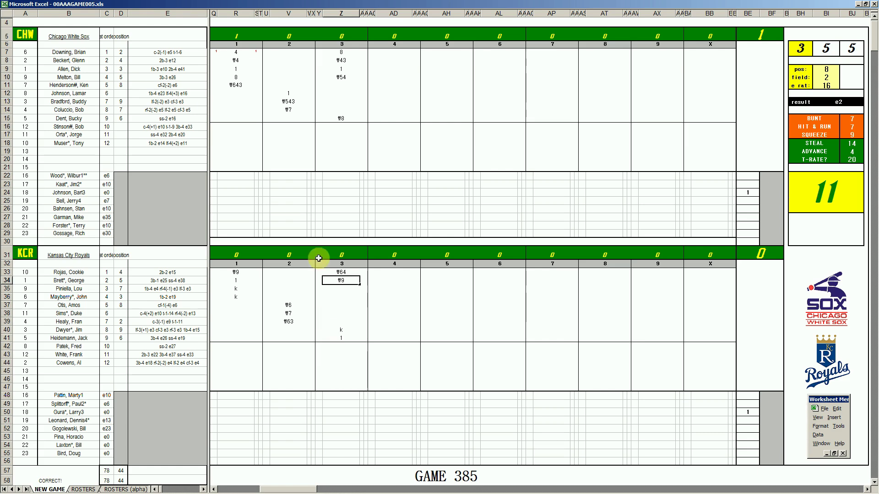
- Start the White Sox inning 4 by recording k in cell AD11 and 8 in AD12
{"action": "left_click", "coordinate": [383, 88]}
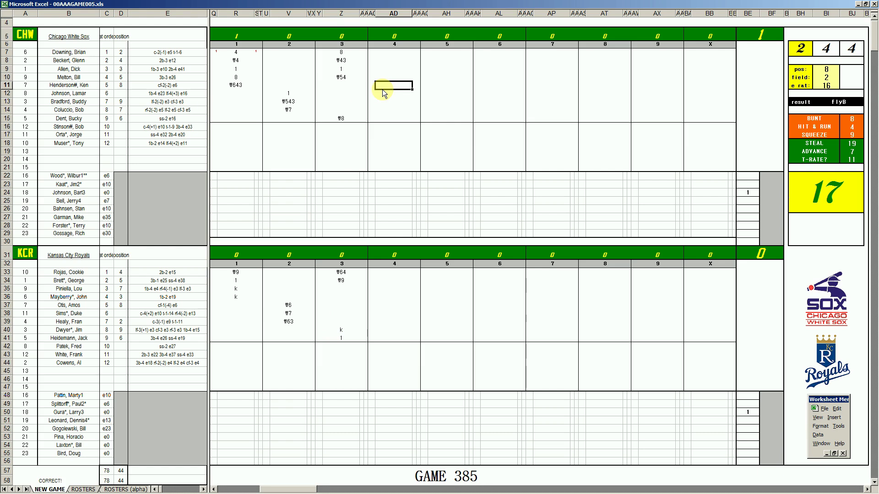
{"action": "type", "text": "k"}
{"action": "key", "text": "Return"}
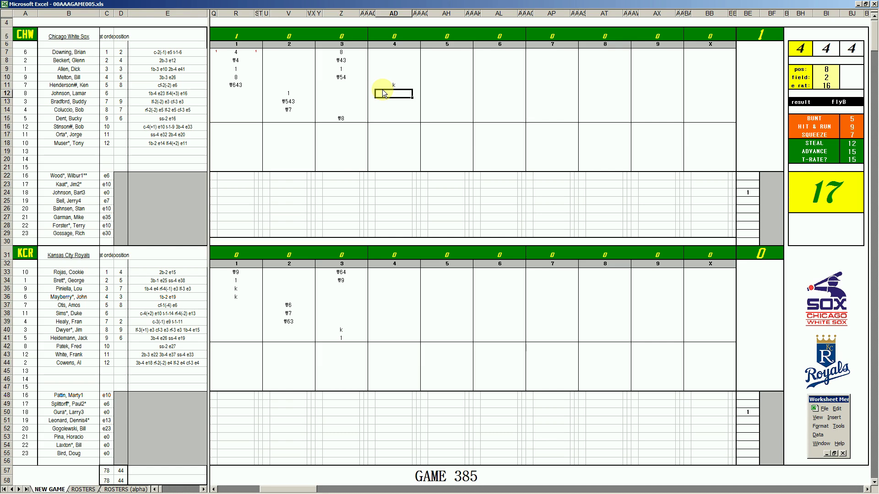
{"action": "key", "text": "Return"}
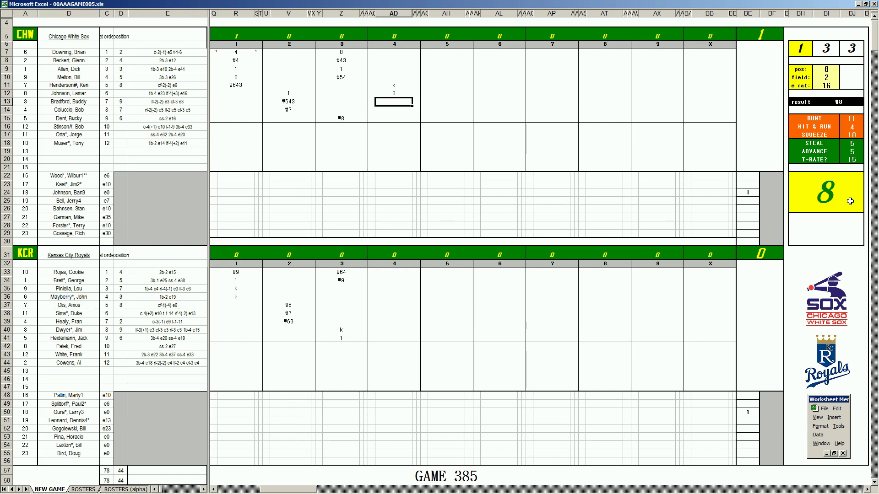
- Record 3 in AD13 with a run-batted-in mark after it, and mark the run scored before the batter's result in row 12
{"action": "type", "text": "3"}
{"action": "key", "text": "Return"}
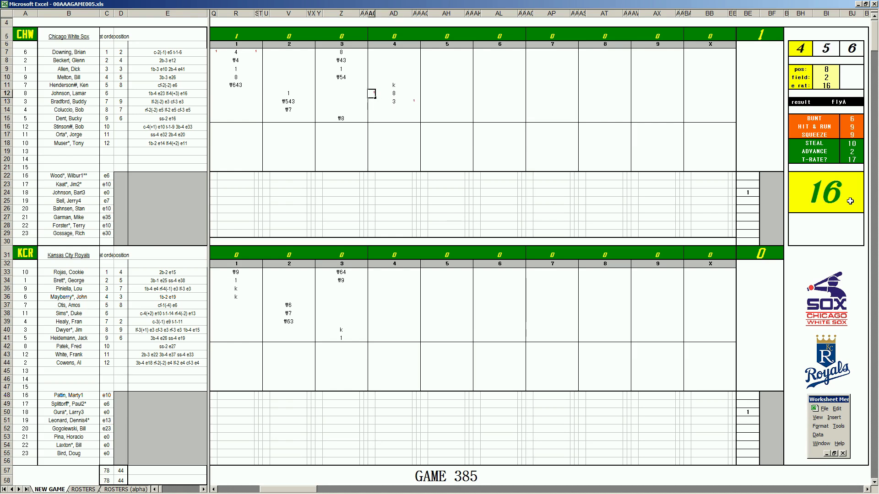
{"action": "type", "text": "1"}
{"action": "key", "text": "Return"}
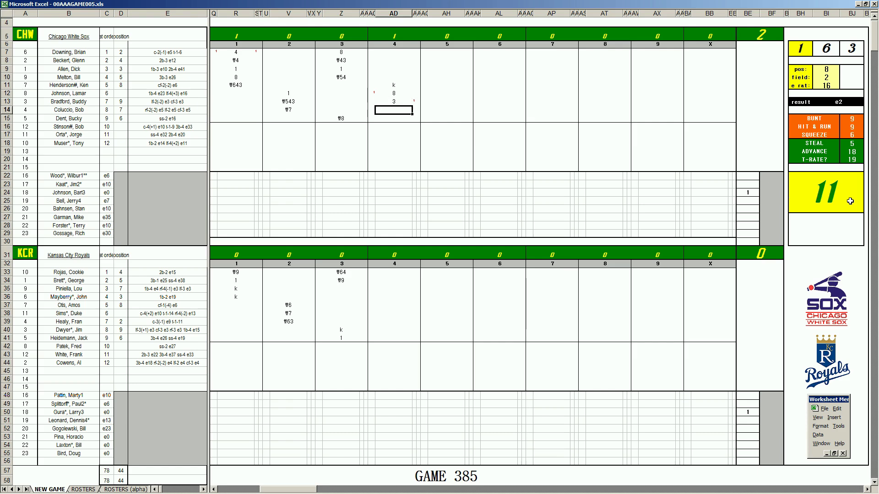
- Continue inning 4 with ₩63 in AD14, 1 plus a run-batted-in mark in row 15, a run mark in row 13, and 1 in AD7
{"action": "type", "text": "\\63"}
{"action": "key", "text": "Return"}
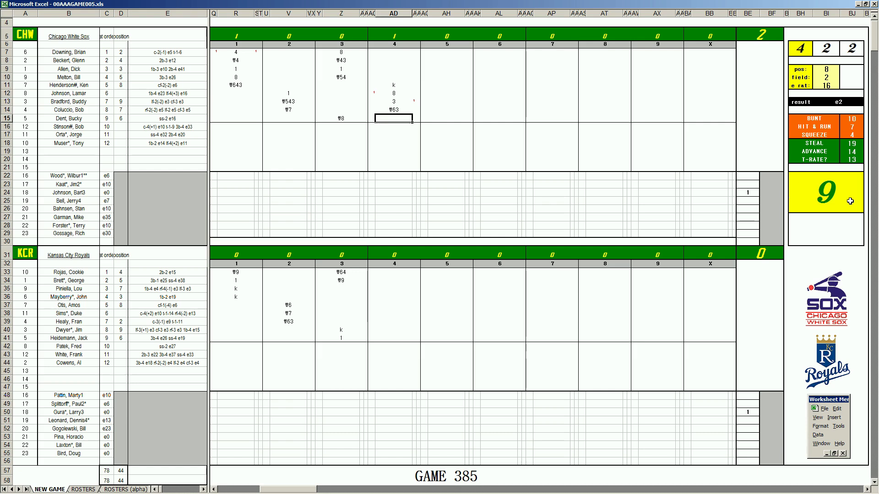
{"action": "type", "text": "1"}
{"action": "key", "text": "Return"}
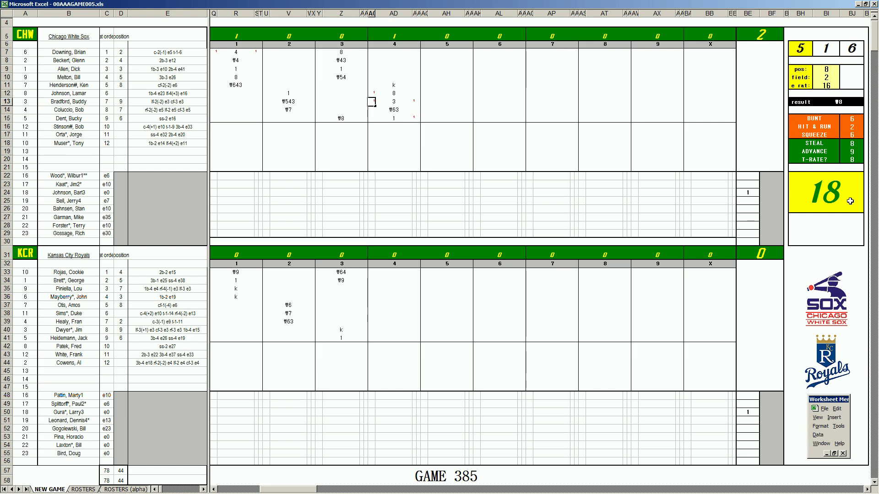
{"action": "type", "text": "1"}
{"action": "key", "text": "Return"}
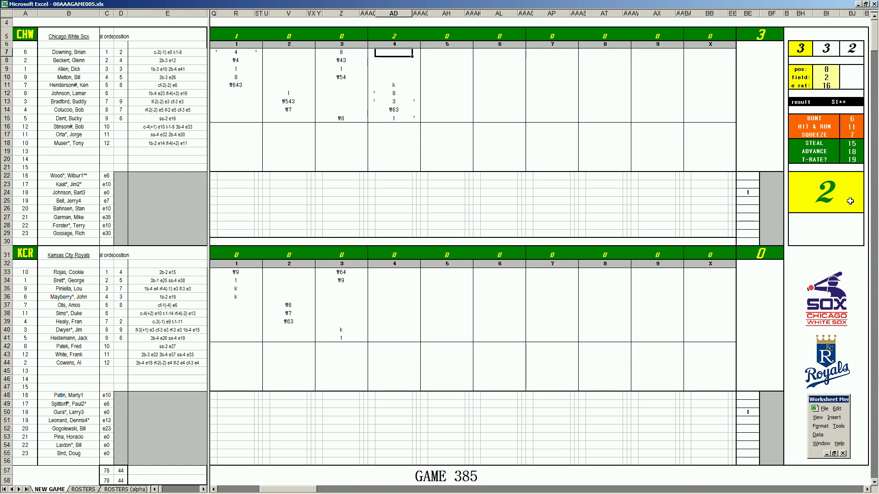
{"action": "type", "text": "1"}
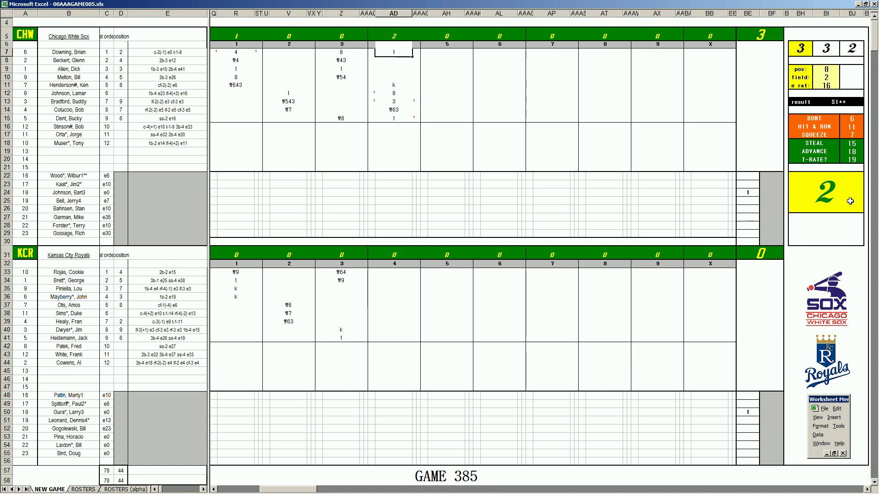